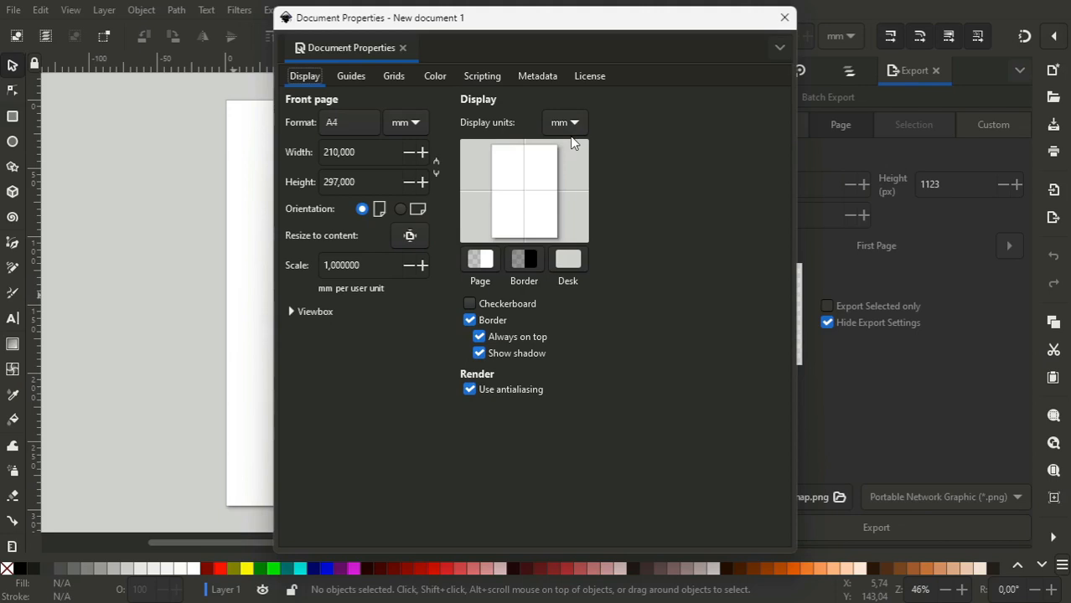
# - Set the display and page units to pixels and resize the page to 800 by 533 px
pyautogui.click(568, 147)
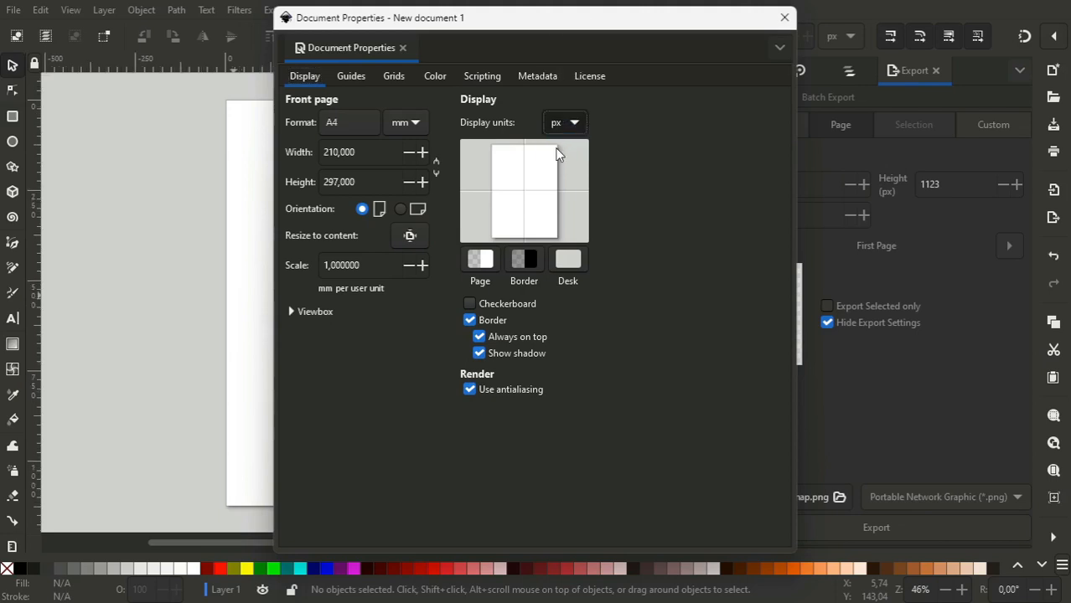
pyautogui.click(405, 128)
pyautogui.click(404, 148)
pyautogui.doubleClick(371, 158)
pyautogui.write('800')
pyautogui.press('Tab')
pyautogui.write('5')
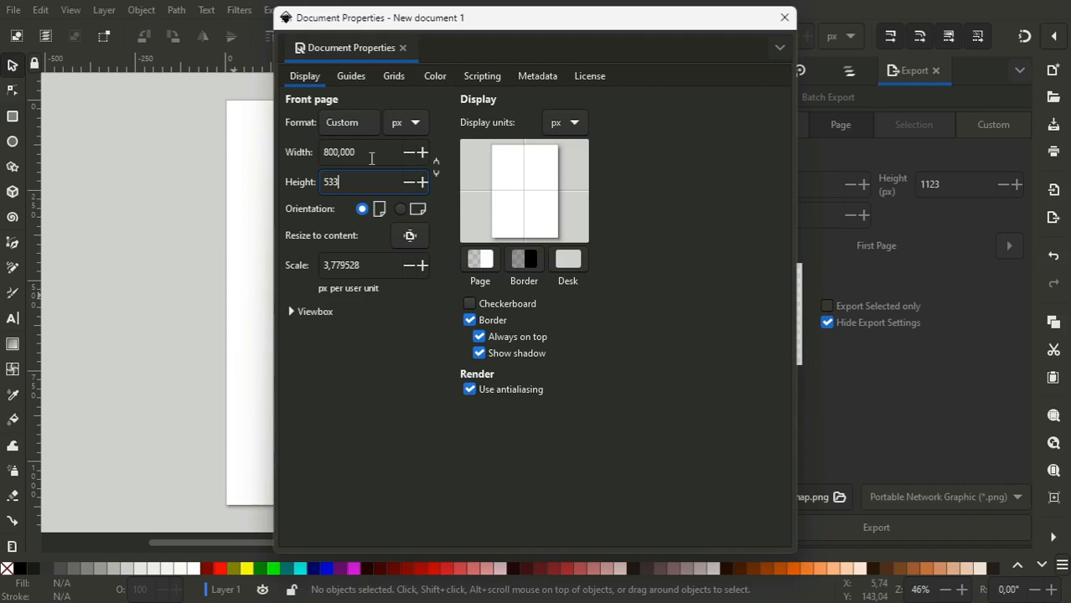
pyautogui.press('Return')
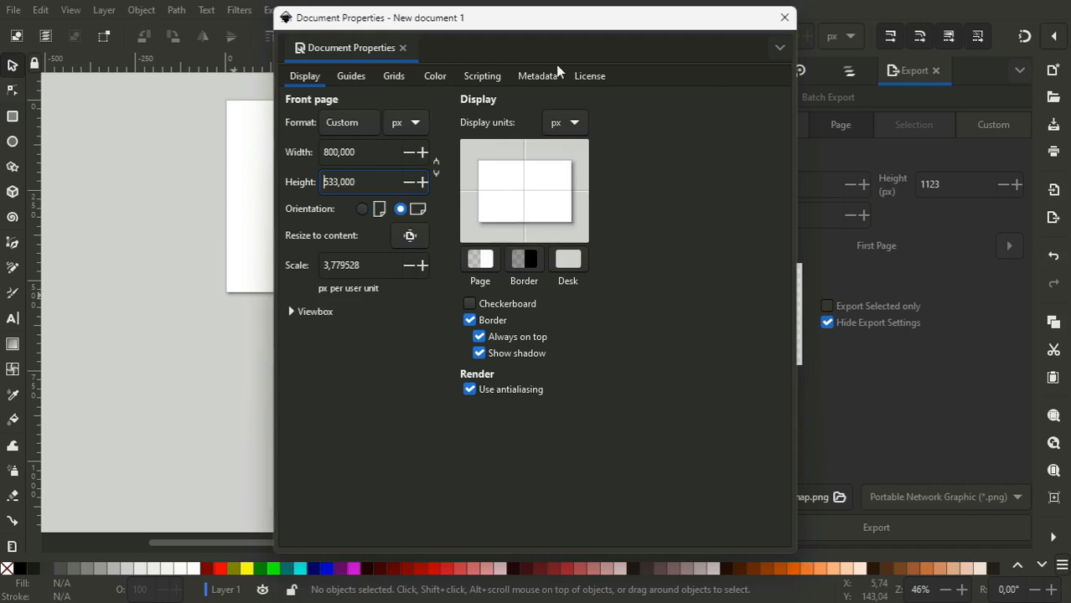
pyautogui.click(784, 16)
# - Draw three separate wide horizontal rectangles stacked down the page, about 690 to 755 px wide
pyautogui.moveTo(711, 303); pyautogui.dragTo(707, 212)
pyautogui.click(13, 116)
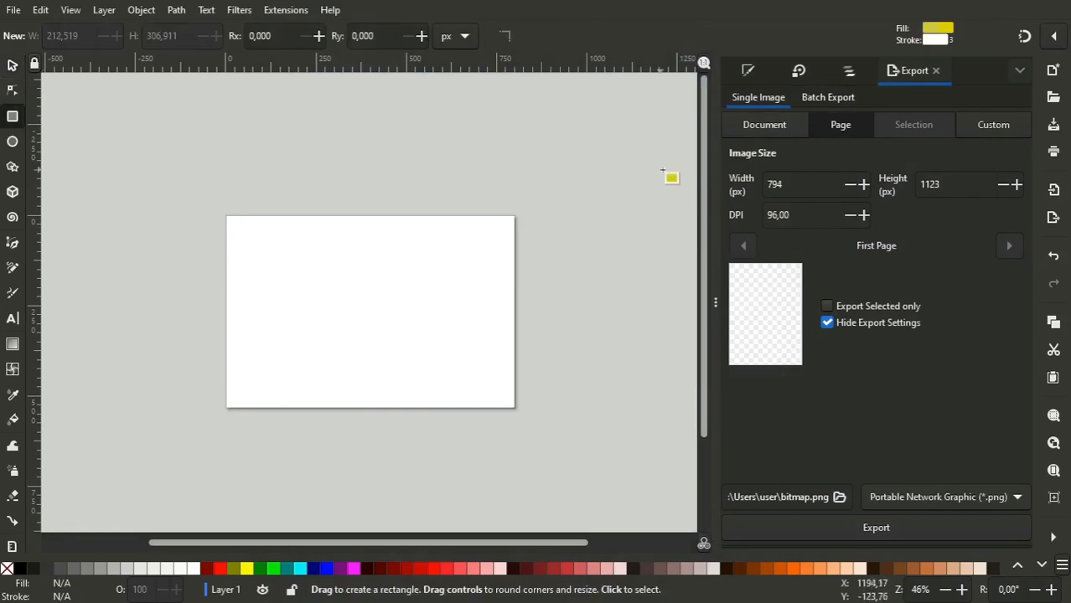
pyautogui.click(748, 70)
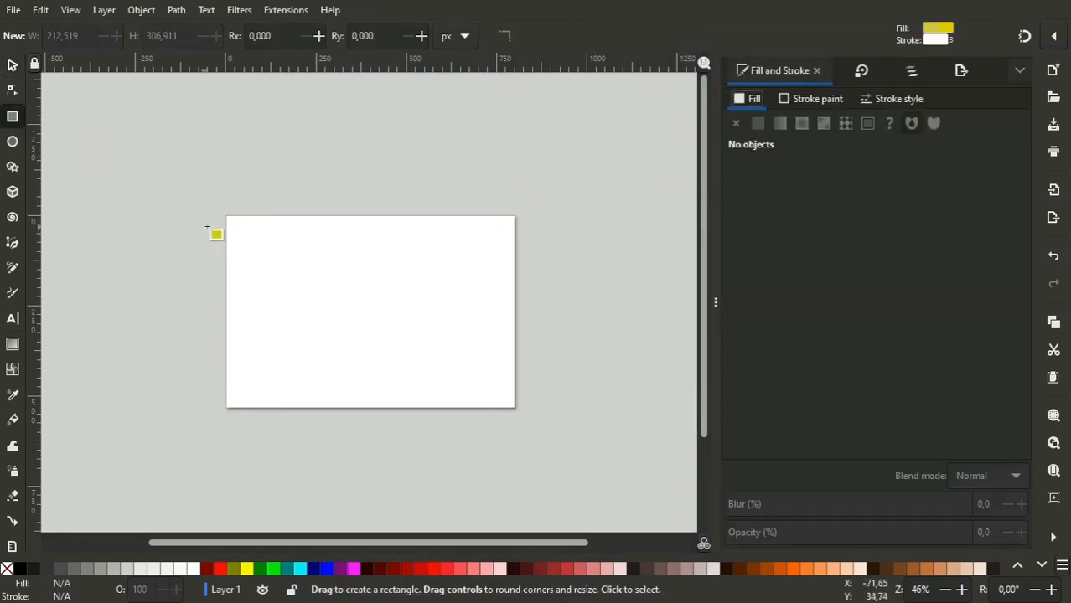
pyautogui.moveTo(281, 216); pyautogui.dragTo(529, 277)
pyautogui.moveTo(281, 296); pyautogui.dragTo(548, 351)
pyautogui.moveTo(281, 376); pyautogui.dragTo(554, 467)
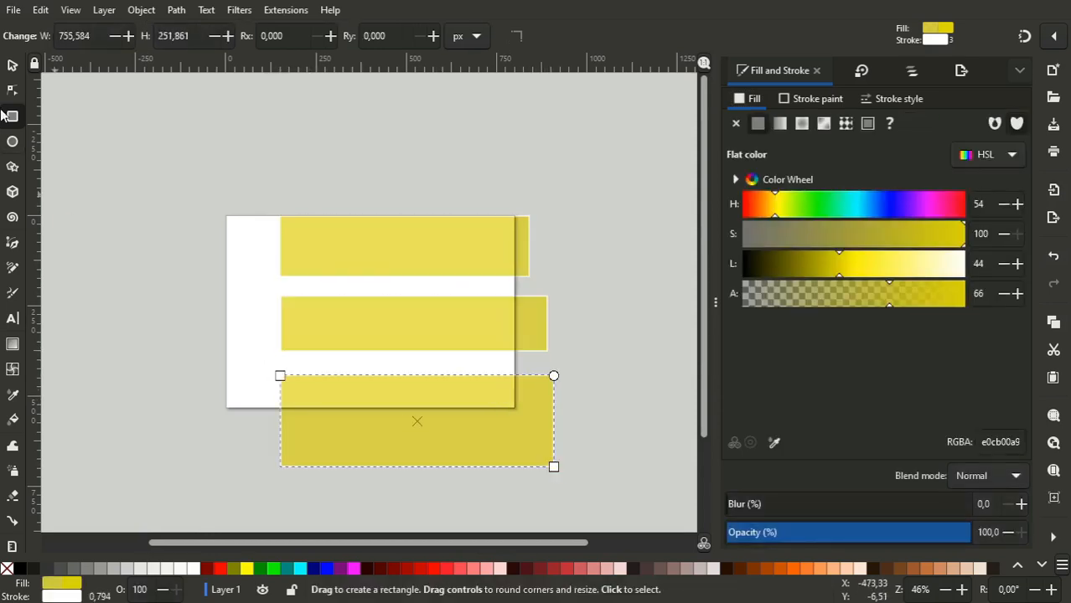
# - Place the uppermost rectangle at X 0, Y 0 and size it to 800 px wide and 533/3 px high
pyautogui.click(12, 65)
pyautogui.click(331, 270)
pyautogui.click(435, 36)
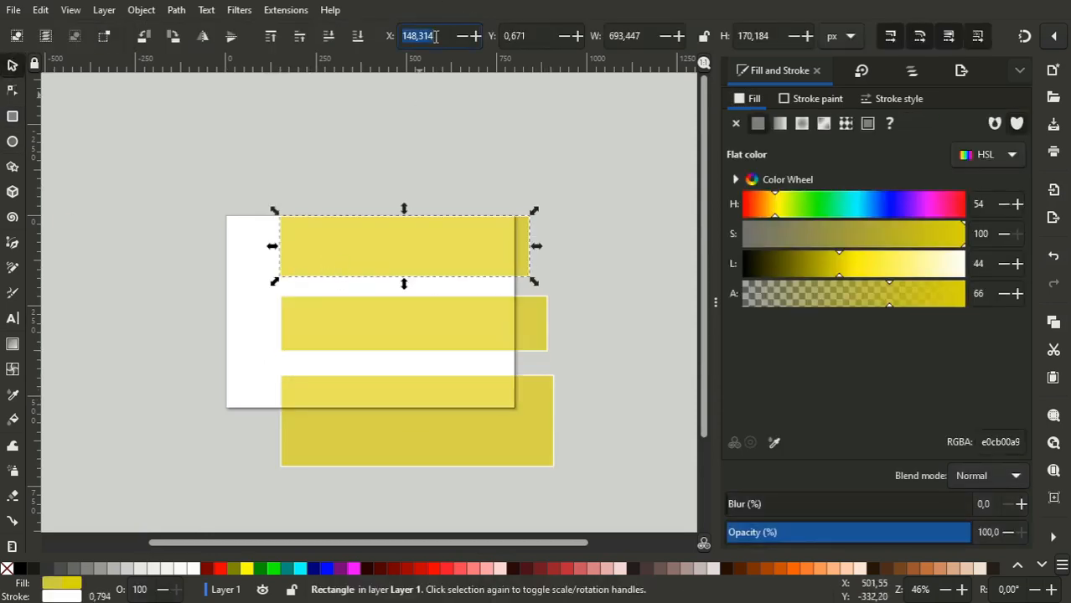
pyautogui.write('0')
pyautogui.press('Tab')
pyautogui.write('0')
pyautogui.press('Tab')
pyautogui.write('800')
pyautogui.press('Tab')
pyautogui.write('533/3')
pyautogui.press('Return')
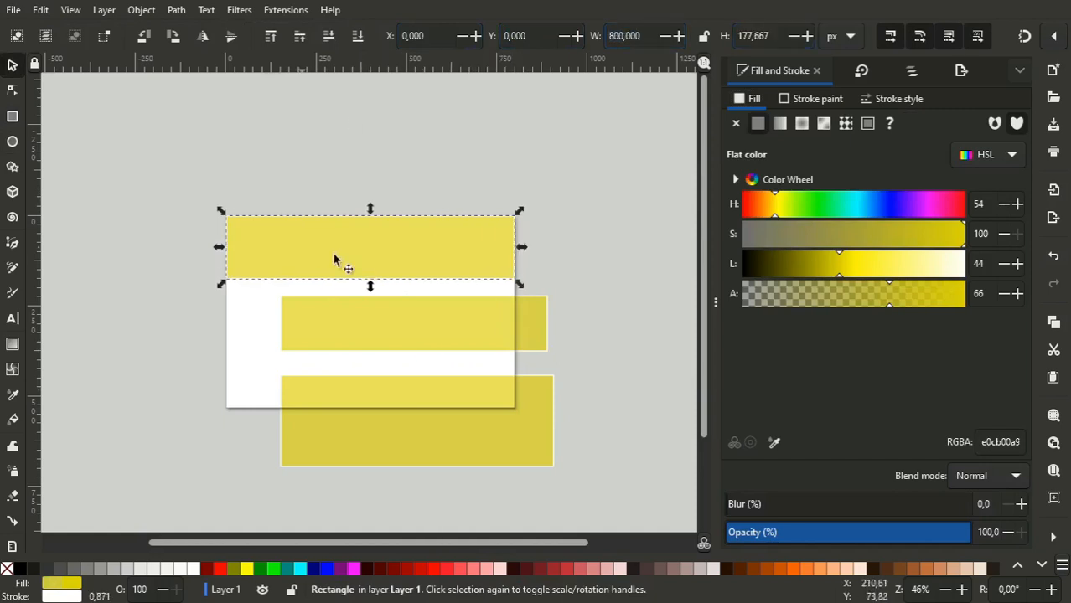
# - Remove the stroke paint from all three rectangles
pyautogui.click(807, 100)
pyautogui.click(737, 125)
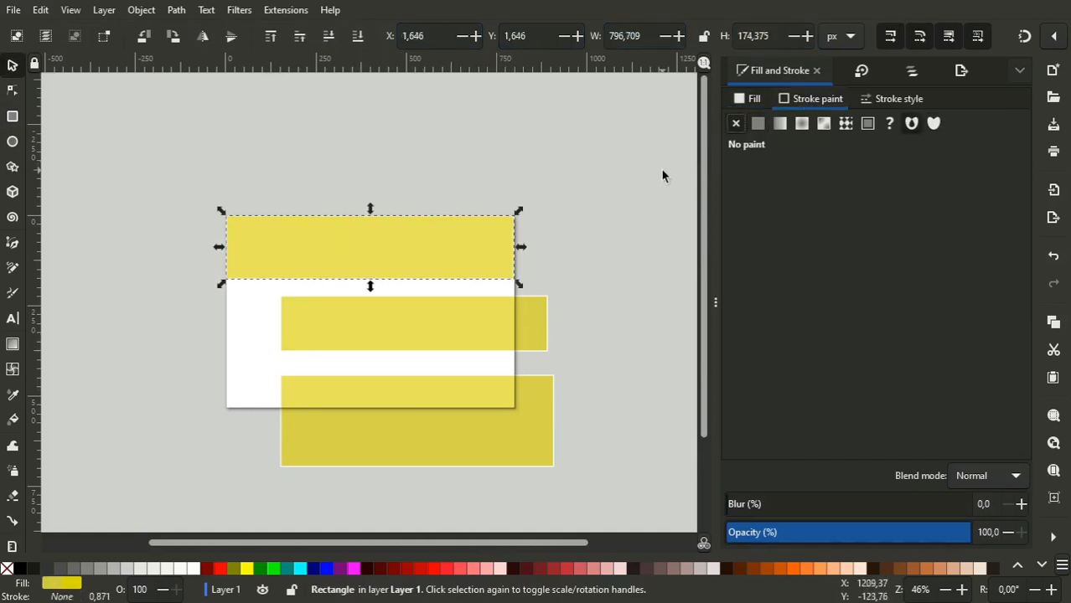
pyautogui.hotkey('ctrl', 'a')
pyautogui.click(734, 125)
pyautogui.click(466, 359)
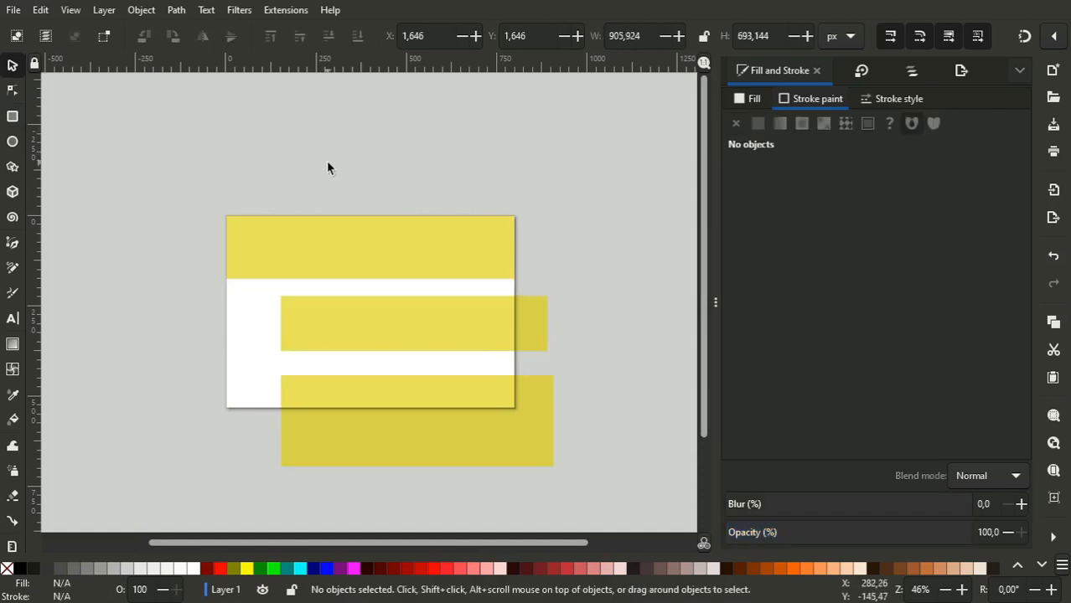
# - Place the middle rectangle at X 0, Y 533/3 and size it to 800 px wide and 533/3 px high
pyautogui.click(432, 319)
pyautogui.tripleClick(446, 35)
pyautogui.write('0')
pyautogui.press('Tab')
pyautogui.write('533/3')
pyautogui.press('Tab')
pyautogui.write('800')
pyautogui.press('Tab')
pyautogui.write('533/3')
pyautogui.press('Return')
# - Place the lowest rectangle at X 0, Y 355.333 and size it to 800 px wide and 533/3 px high
pyautogui.click(317, 407)
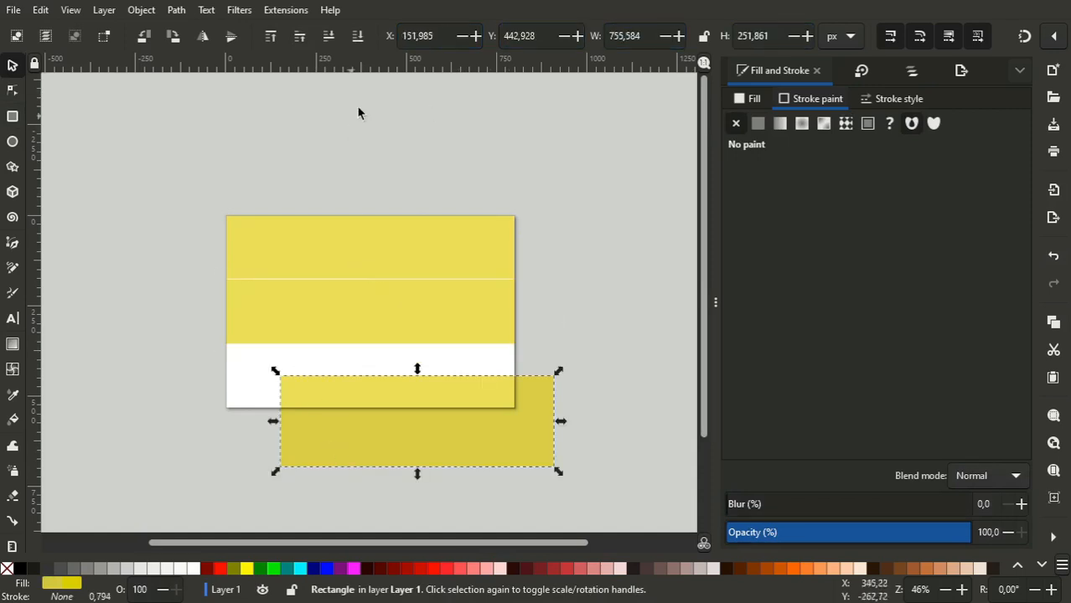
pyautogui.tripleClick(452, 40)
pyautogui.write('0')
pyautogui.press('Tab')
pyautogui.write('533/')
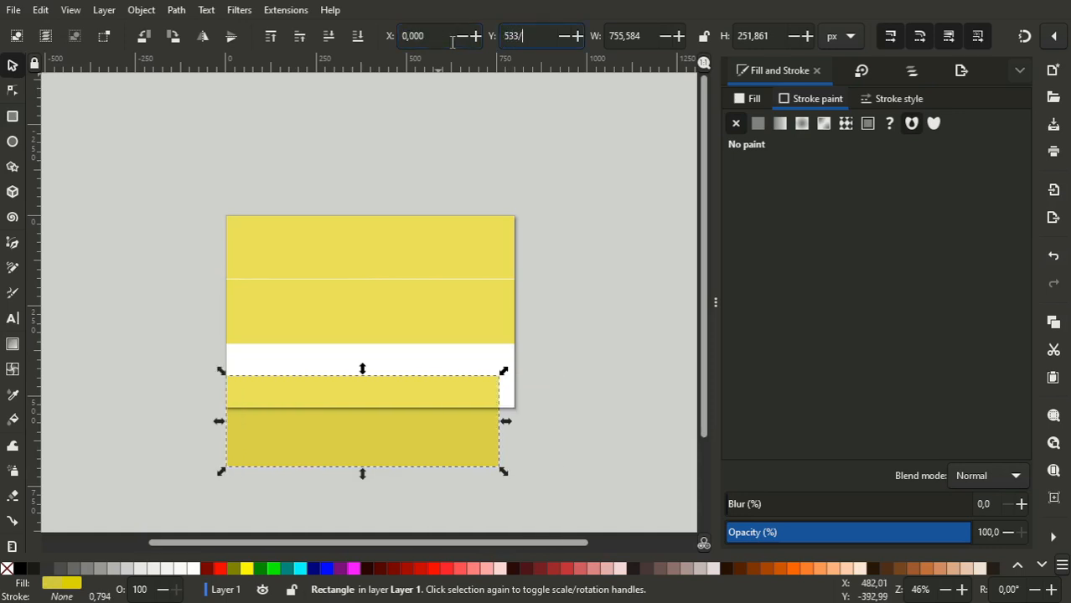
pyautogui.press('Tab')
pyautogui.write('800')
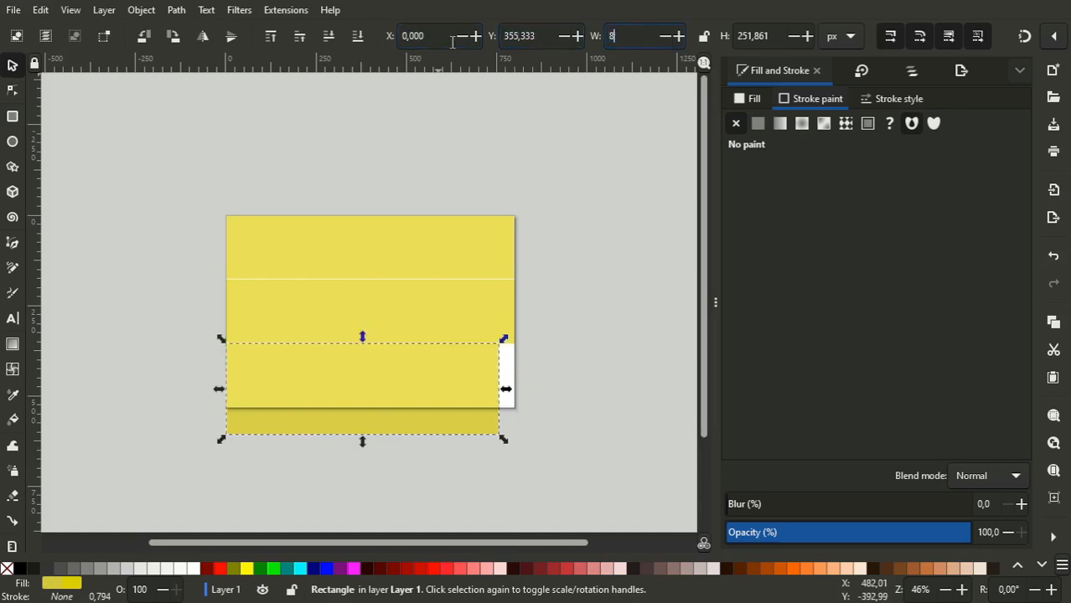
pyautogui.press('Tab')
pyautogui.write('5')
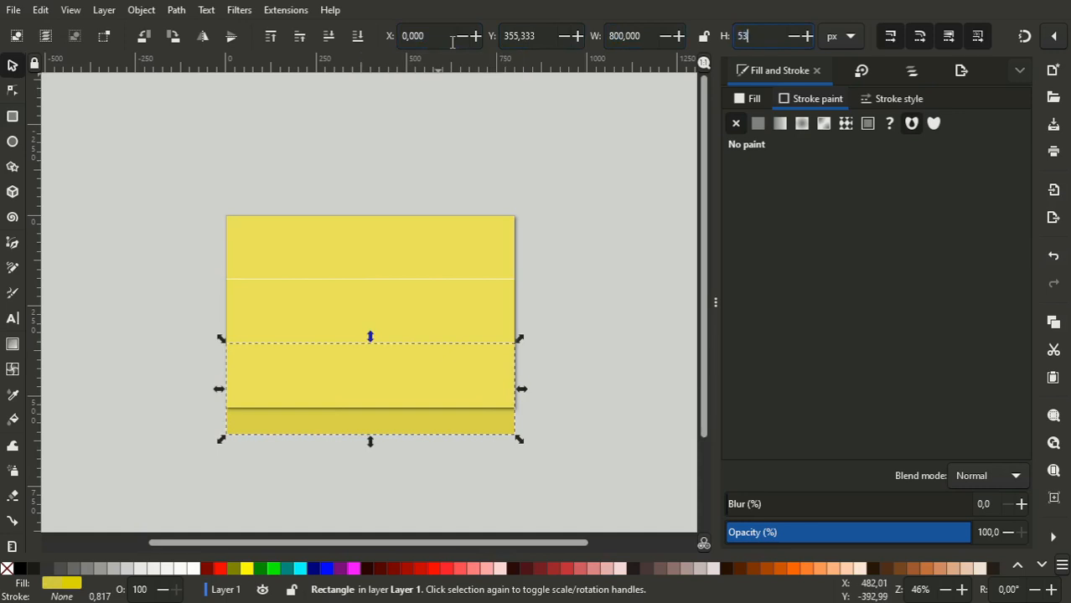
pyautogui.write('33/3')
pyautogui.press('Return')
pyautogui.click(635, 172)
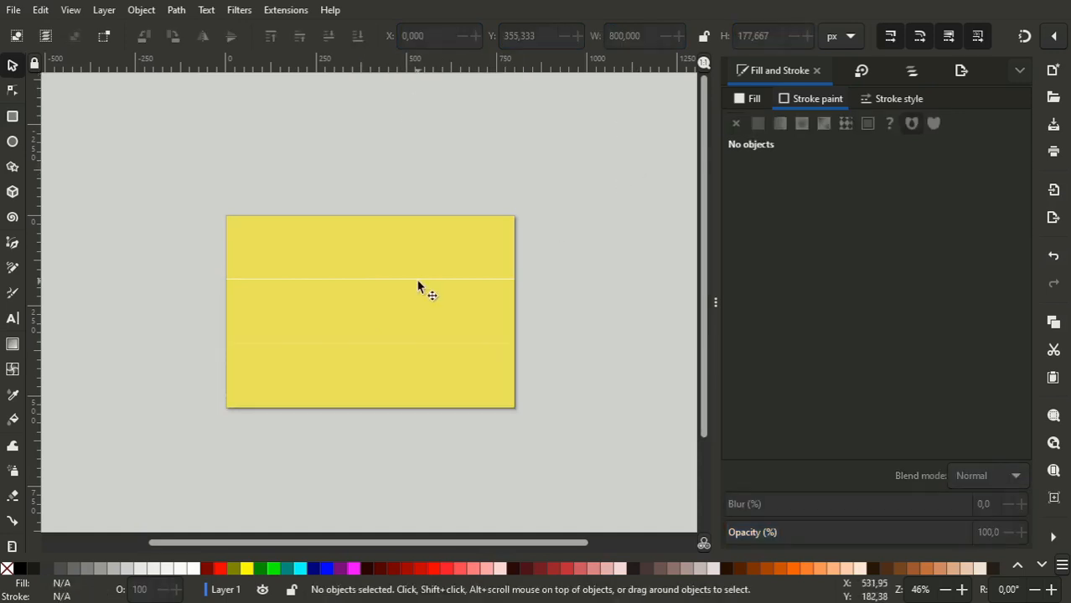
# - Re-enter the middle rectangle's Y position as 533/3 px
pyautogui.click(419, 287)
pyautogui.doubleClick(550, 30)
# - Set the uppermost rectangle's Y to 0, width to 800 px and height to 533/3 px
pyautogui.write('533/3')
pyautogui.press('Return')
pyautogui.click(604, 181)
pyautogui.click(463, 224)
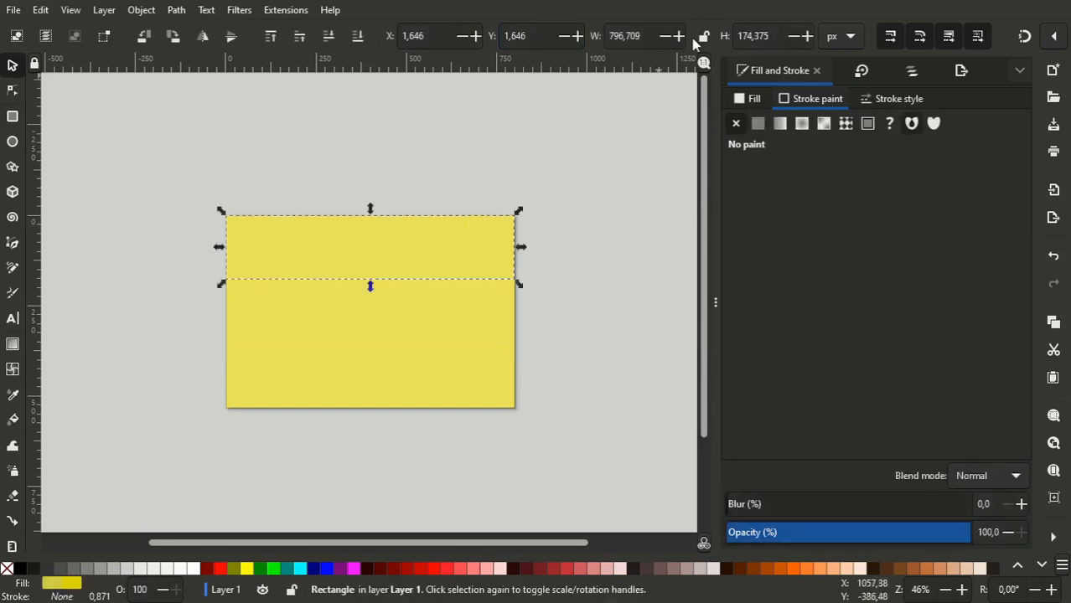
pyautogui.hotkey('ctrl', 'a')
pyautogui.write('0')
pyautogui.press('Return')
pyautogui.hotkey('ctrl', 'a')
pyautogui.write('800')
pyautogui.press('Tab')
pyautogui.write('533/3')
pyautogui.press('Return')
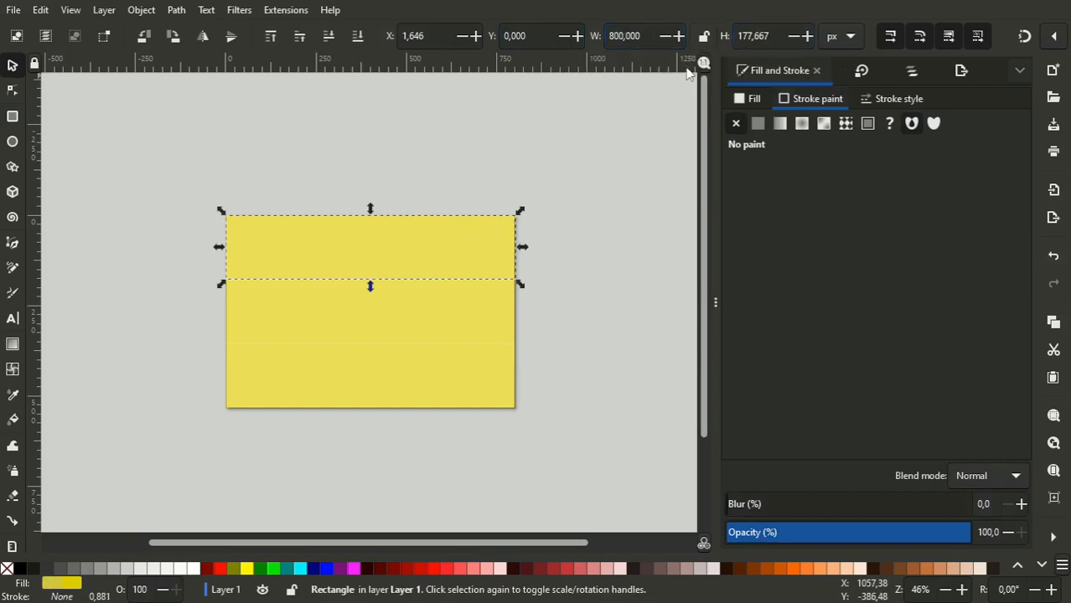
pyautogui.click(617, 180)
# - Fill the uppermost stripe with solid black at lightness 0 and full opacity
pyautogui.click(480, 231)
pyautogui.click(756, 100)
pyautogui.moveTo(830, 267); pyautogui.dragTo(630, 285)
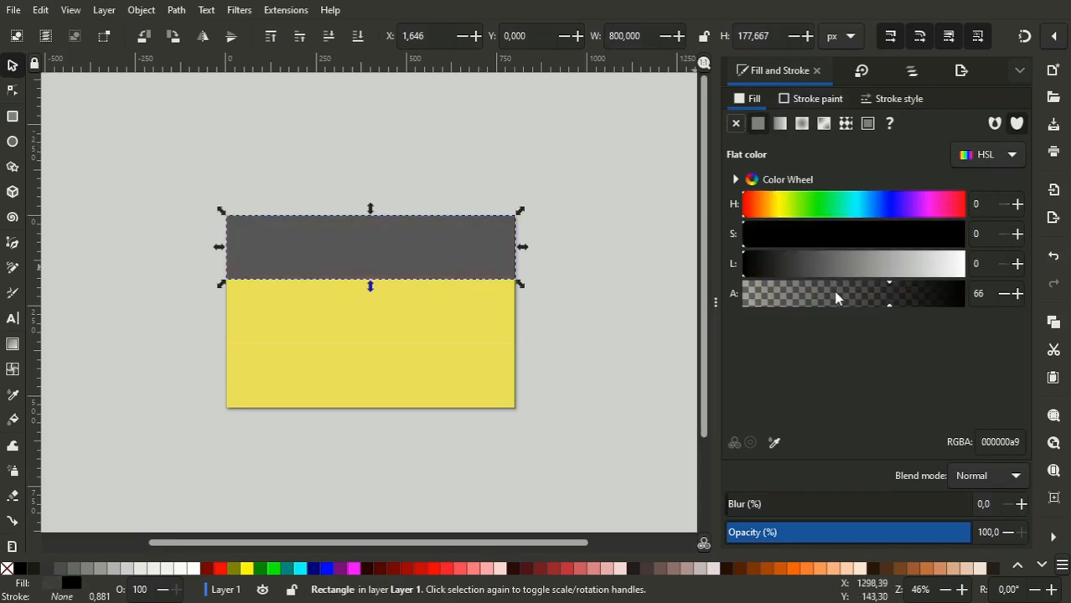
pyautogui.moveTo(837, 299); pyautogui.dragTo(1036, 285)
# - Fill the middle stripe with a bright opaque red, using hue 0, alpha 100 and slightly raised lightness
pyautogui.click(430, 328)
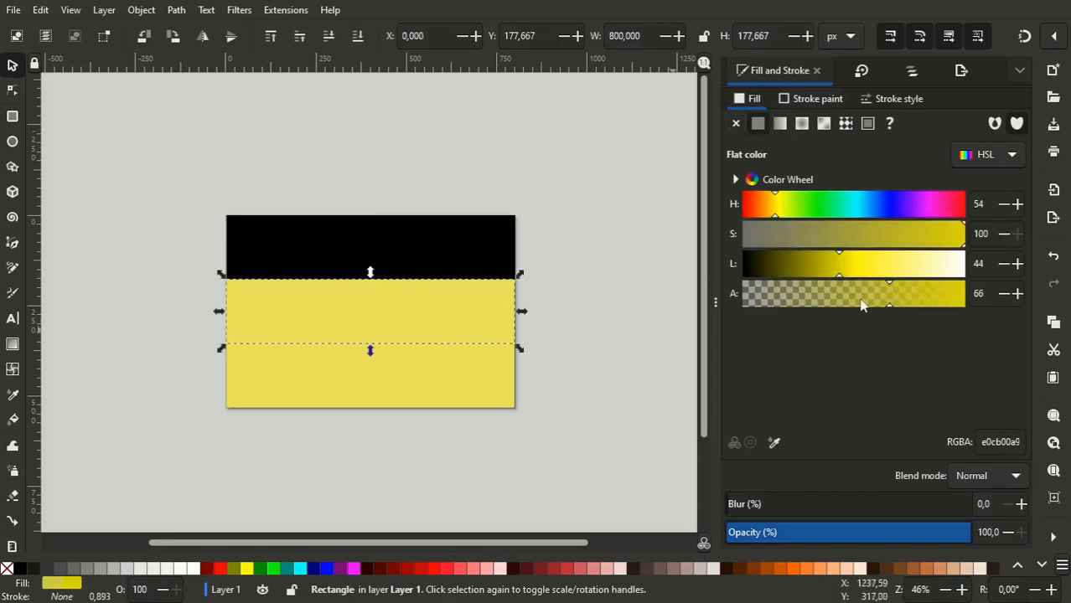
pyautogui.moveTo(764, 209); pyautogui.dragTo(742, 209)
pyautogui.moveTo(885, 295); pyautogui.dragTo(977, 295)
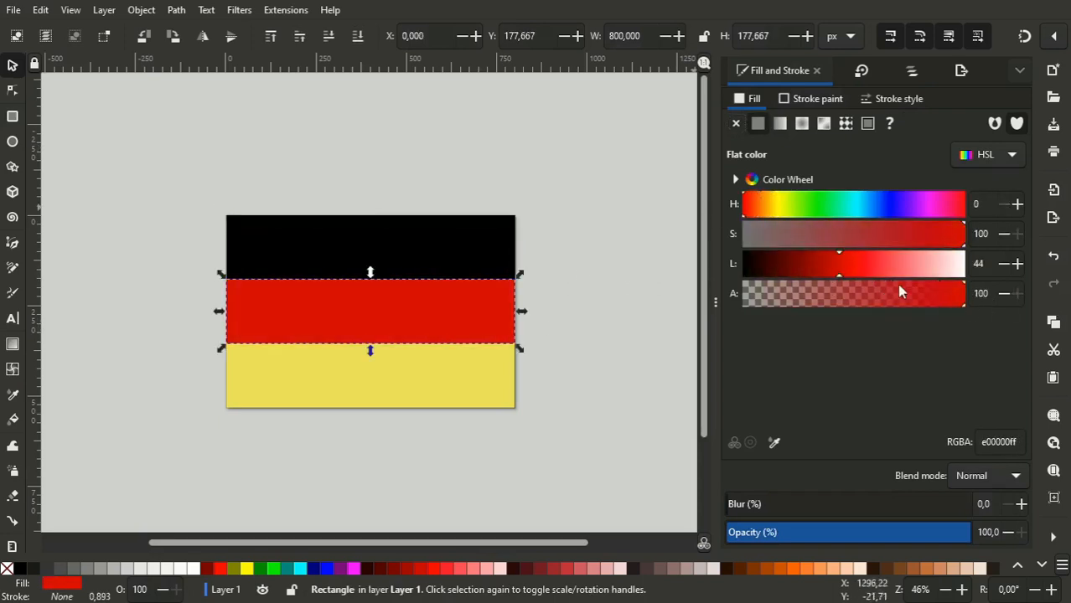
pyautogui.moveTo(841, 256)
pyautogui.mouseDown()
pyautogui.moveTo(863, 261)
pyautogui.moveTo(849, 258)
pyautogui.mouseUp()
pyautogui.moveTo(949, 239); pyautogui.dragTo(952, 239)
# - Make the lowest stripe's yellow fill fully opaque and set its lightness to 48
pyautogui.click(482, 390)
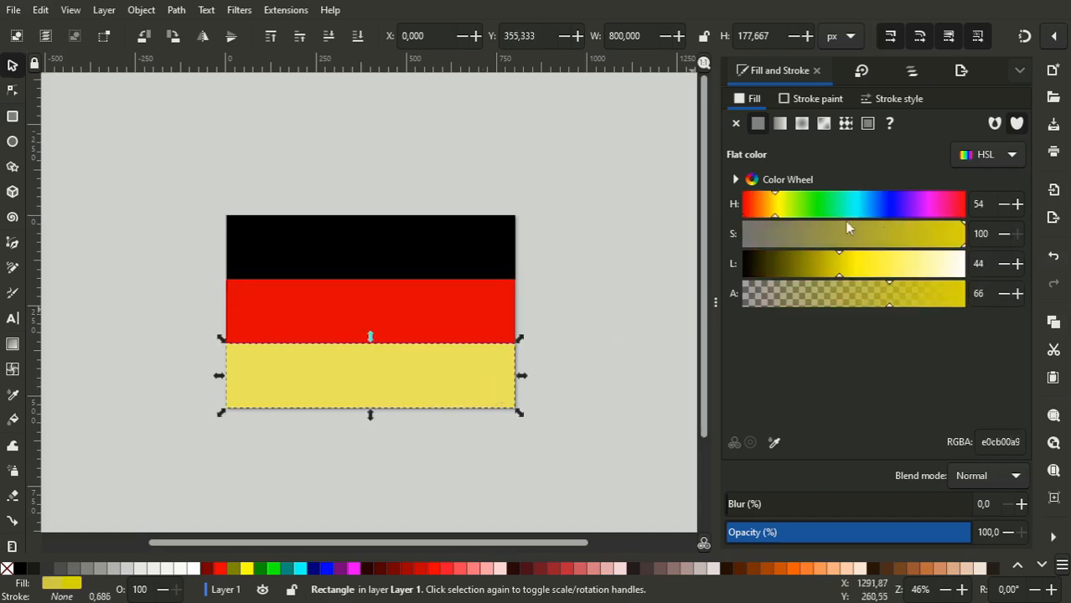
pyautogui.moveTo(880, 293); pyautogui.dragTo(1019, 292)
pyautogui.moveTo(838, 267); pyautogui.dragTo(849, 271)
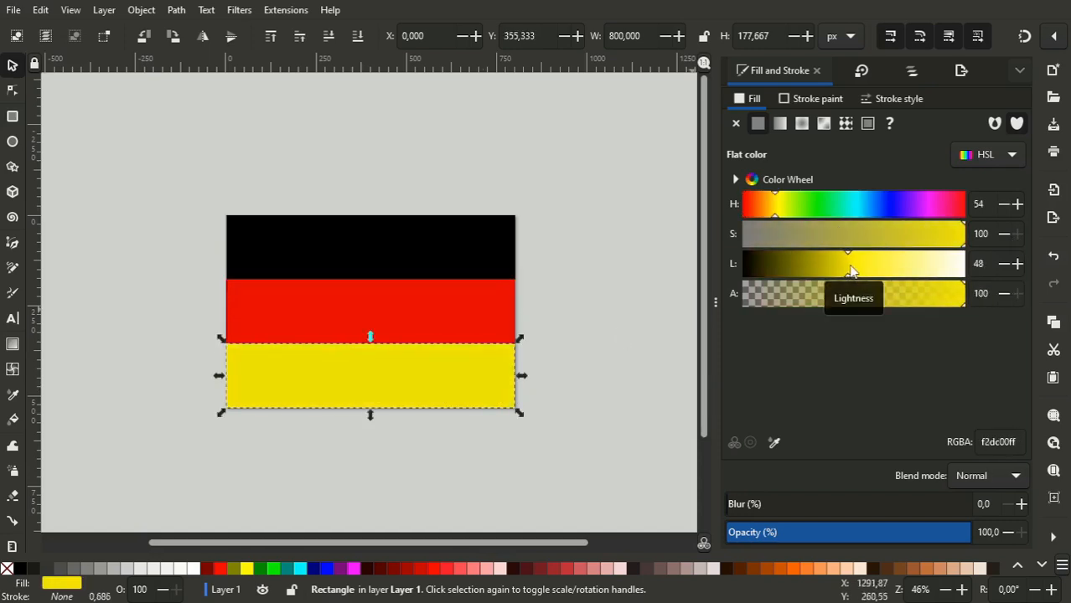
# - Select all three stripes together and convert them from rectangles to editable paths
pyautogui.keyDown('shift'); pyautogui.click(439, 305); pyautogui.keyUp('shift')
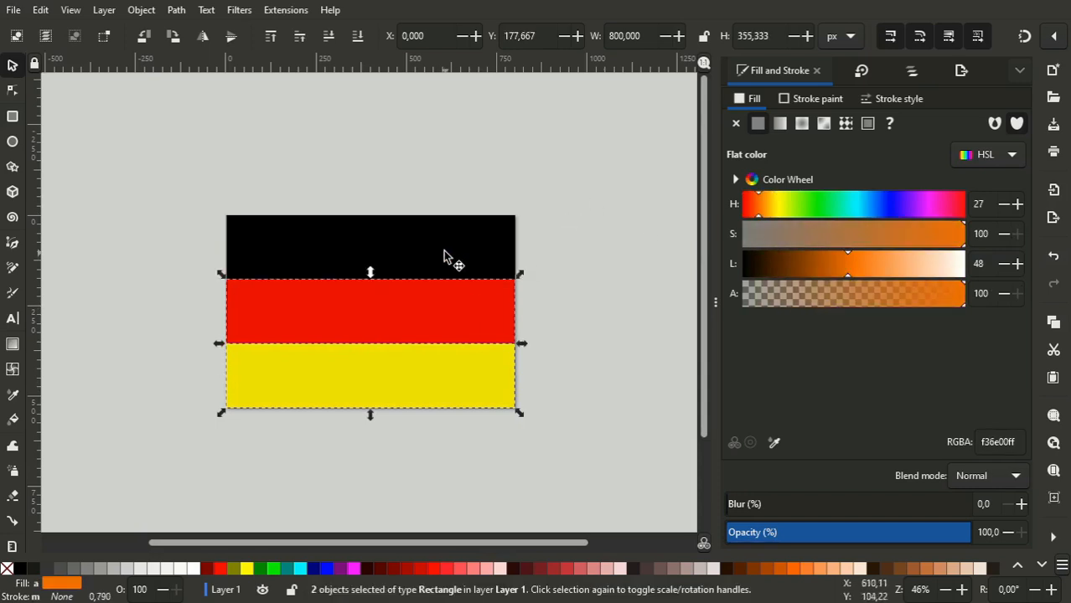
pyautogui.keyDown('shift'); pyautogui.click(443, 251); pyautogui.keyUp('shift')
pyautogui.click(13, 90)
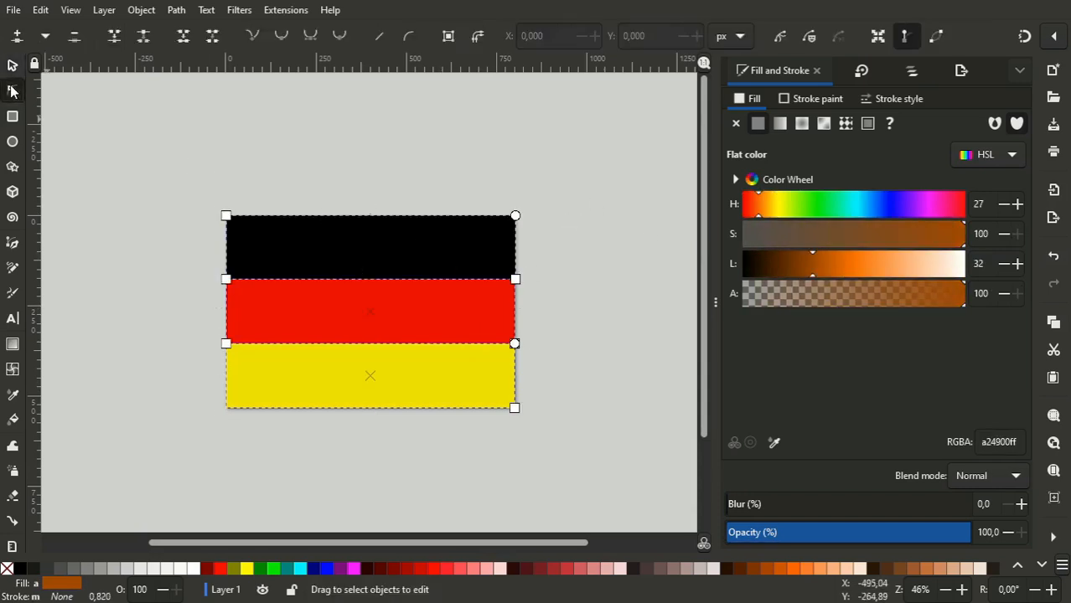
pyautogui.click(12, 66)
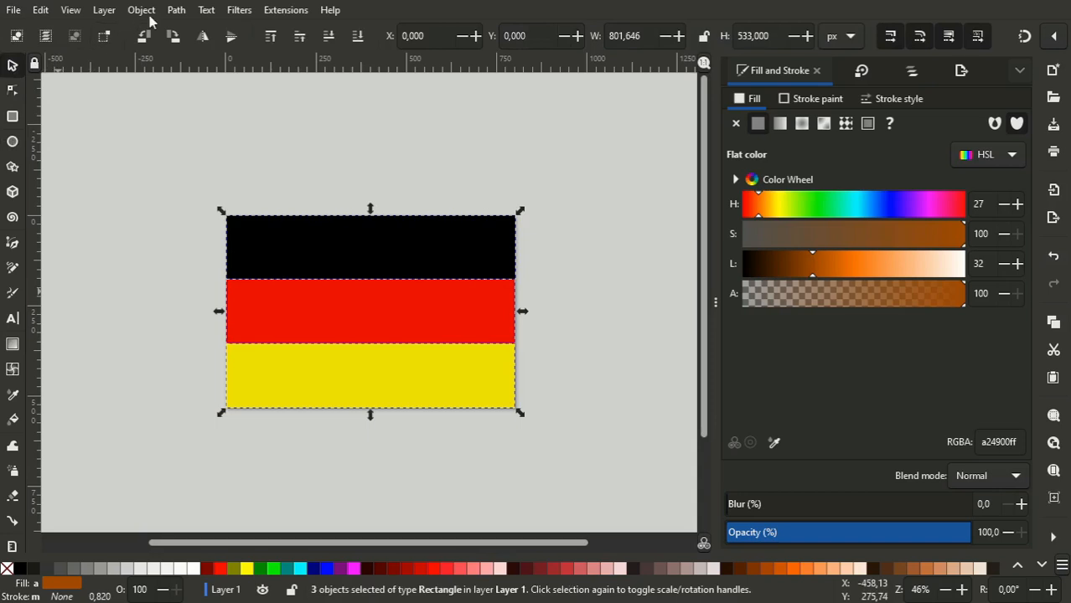
pyautogui.click(176, 9)
pyautogui.click(193, 29)
# - Move the left nodes at the black-red boundary to X 800/3 and those at the red-yellow boundary to X 533.333
pyautogui.click(12, 90)
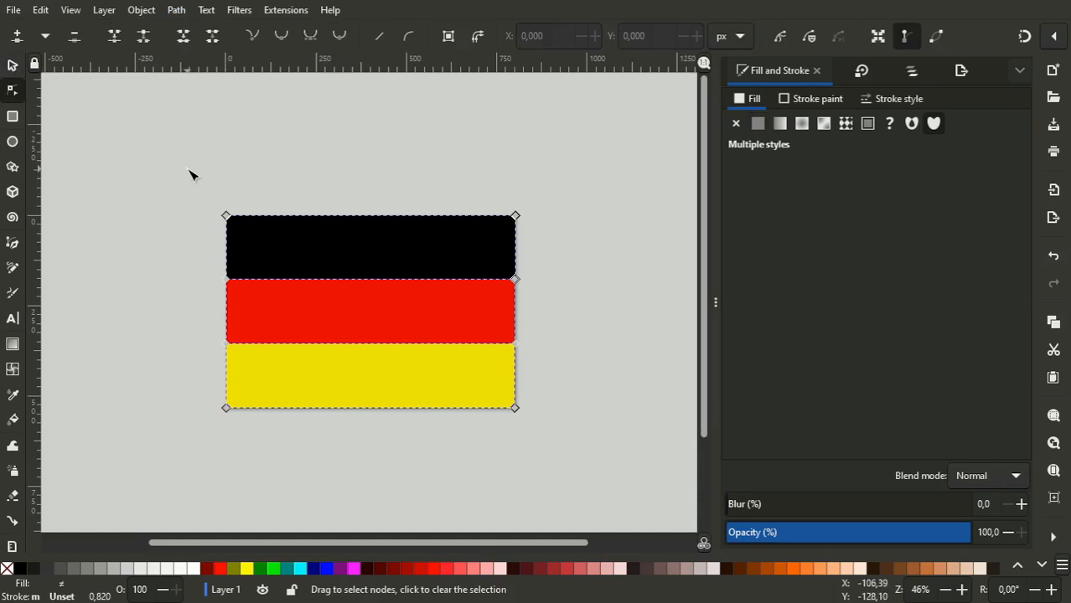
pyautogui.moveTo(213, 268); pyautogui.dragTo(266, 296)
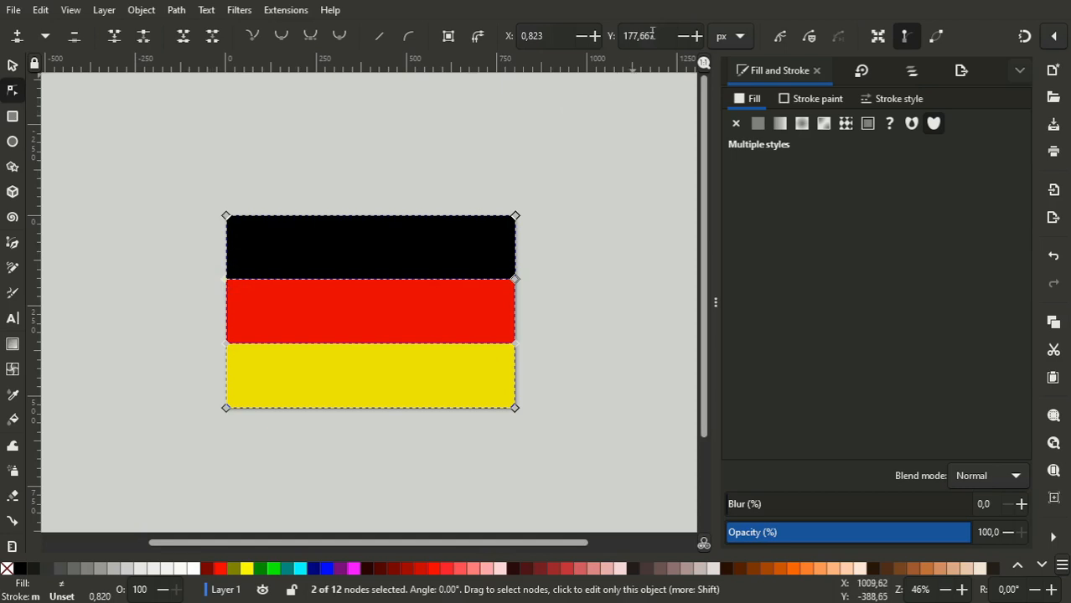
pyautogui.click(559, 35)
pyautogui.hotkey('ctrl', 'a')
pyautogui.write('8')
pyautogui.press('Return')
pyautogui.hotkey('ctrl', 'a')
pyautogui.write('800/3')
pyautogui.press('Return')
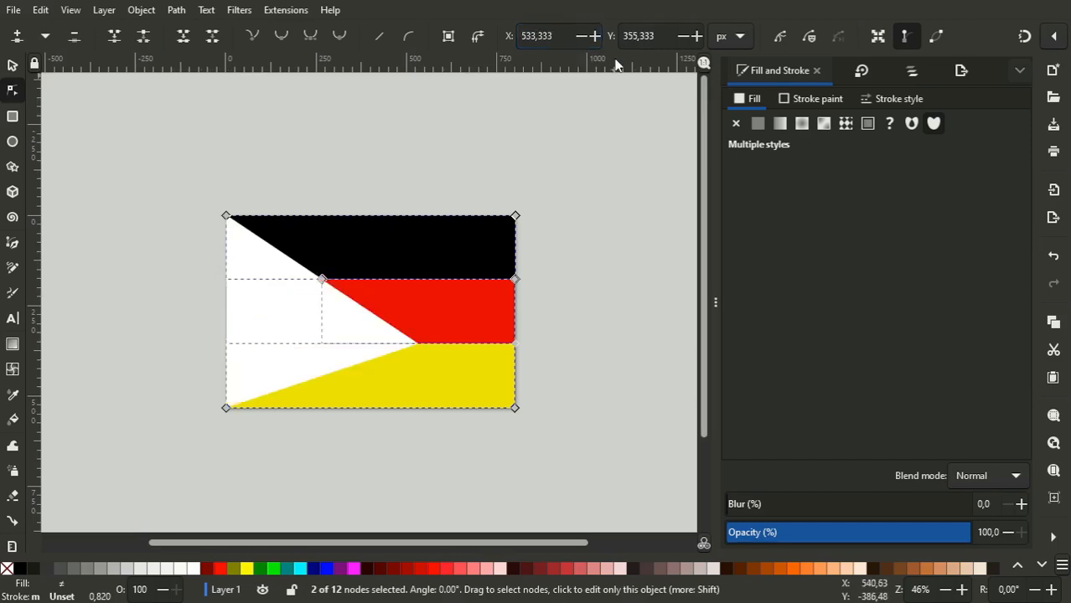
# - Move the yellow stripe's lower-left node to X 800 to complete the diagonal edge
pyautogui.moveTo(155, 344); pyautogui.dragTo(302, 456)
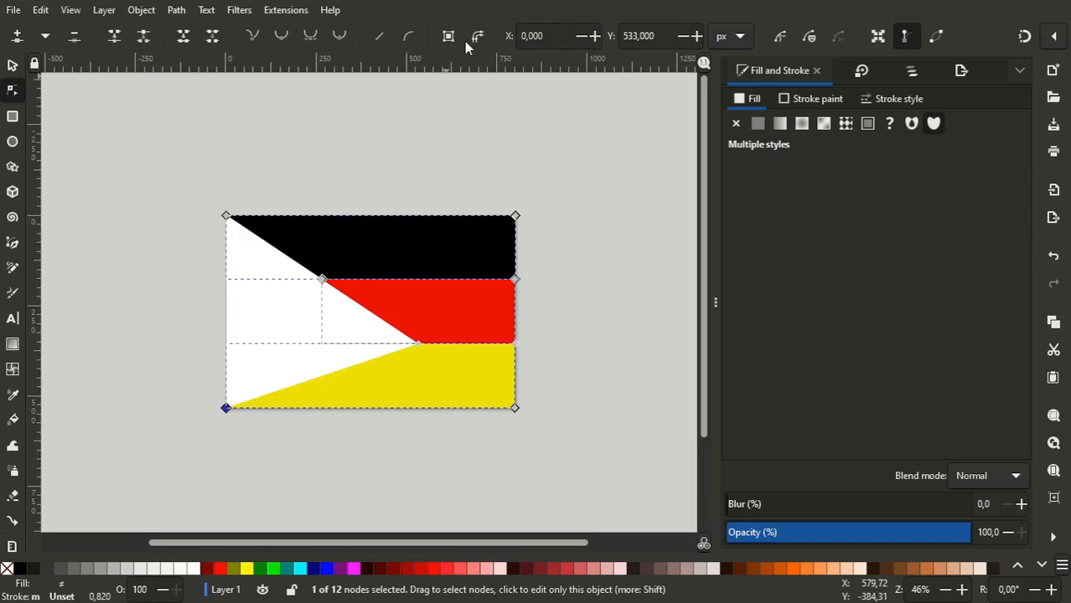
pyautogui.write('800')
pyautogui.press('Return')
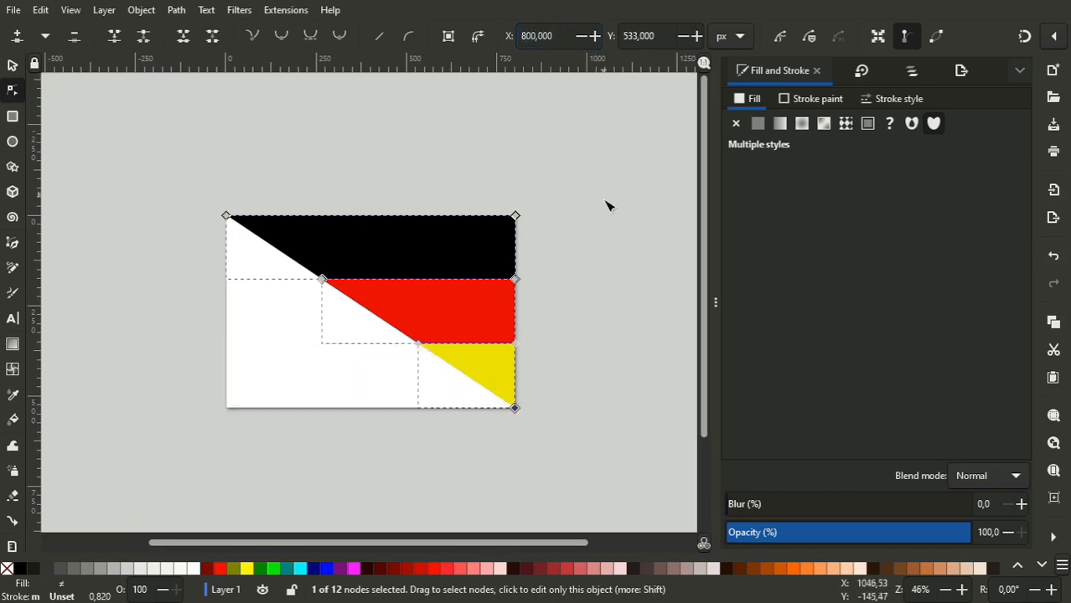
pyautogui.click(13, 65)
pyautogui.click(172, 287)
pyautogui.moveTo(454, 274); pyautogui.dragTo(426, 345)
pyautogui.hotkey('ctrl', 'z')
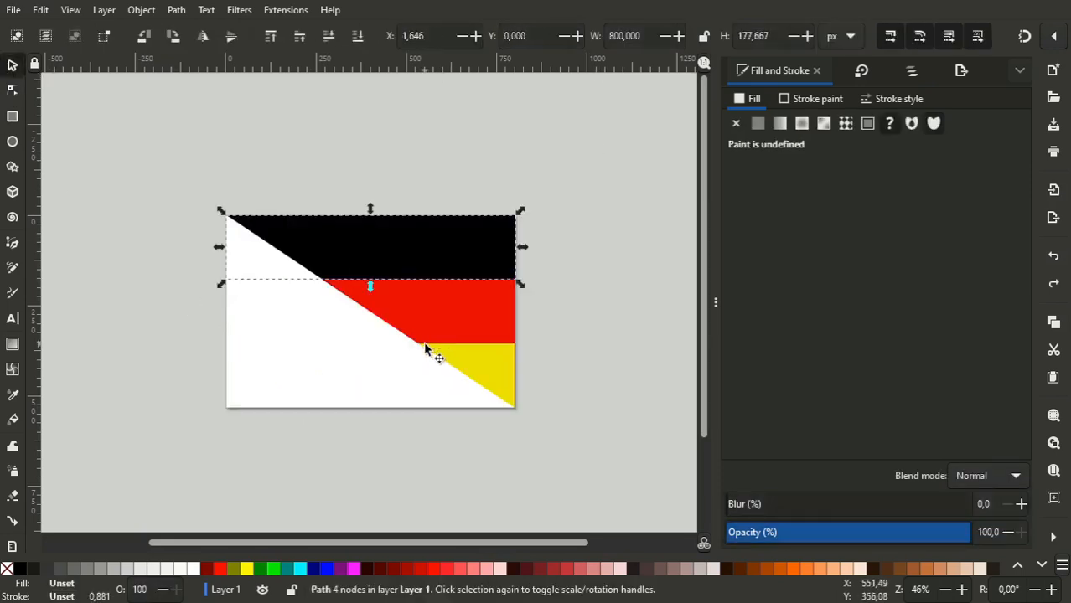
# - Draw three upright rectangles at the page's left side, the first about 156 by 565 px
pyautogui.click(12, 115)
pyautogui.moveTo(94, 213); pyautogui.dragTo(151, 417)
pyautogui.moveTo(176, 217); pyautogui.dragTo(203, 416)
pyautogui.moveTo(279, 419); pyautogui.dragTo(215, 279)
# - Place the first upright rectangle at X 0, Y 0 and size it to 800/3 px wide and 533 px high
pyautogui.press('s')
pyautogui.click(138, 354)
pyautogui.tripleClick(447, 36)
pyautogui.write('0')
pyautogui.press('Tab')
pyautogui.write('0')
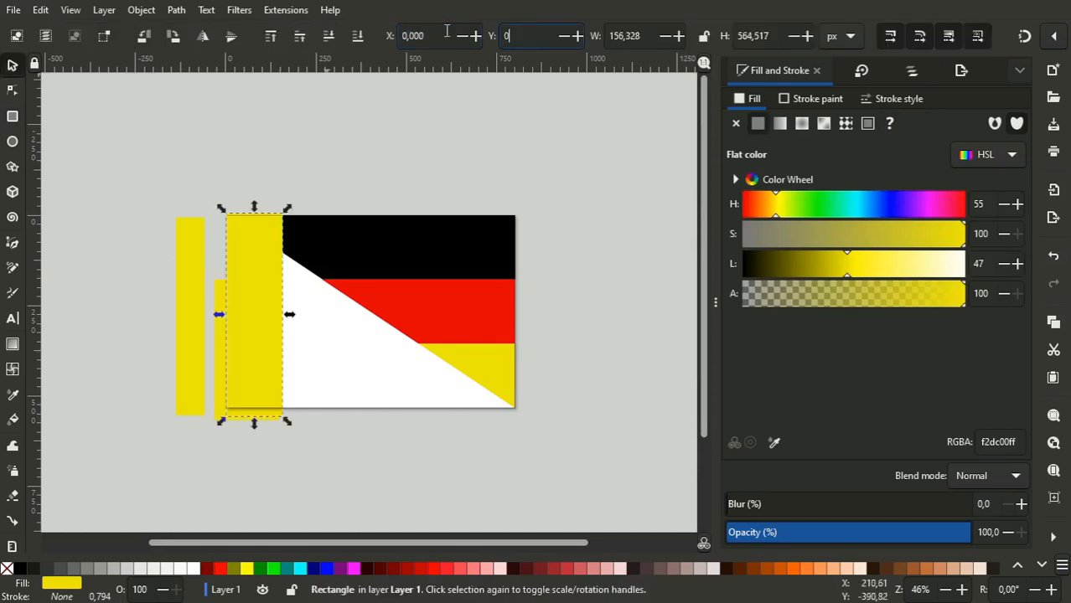
pyautogui.press('Tab')
pyautogui.write('800/3')
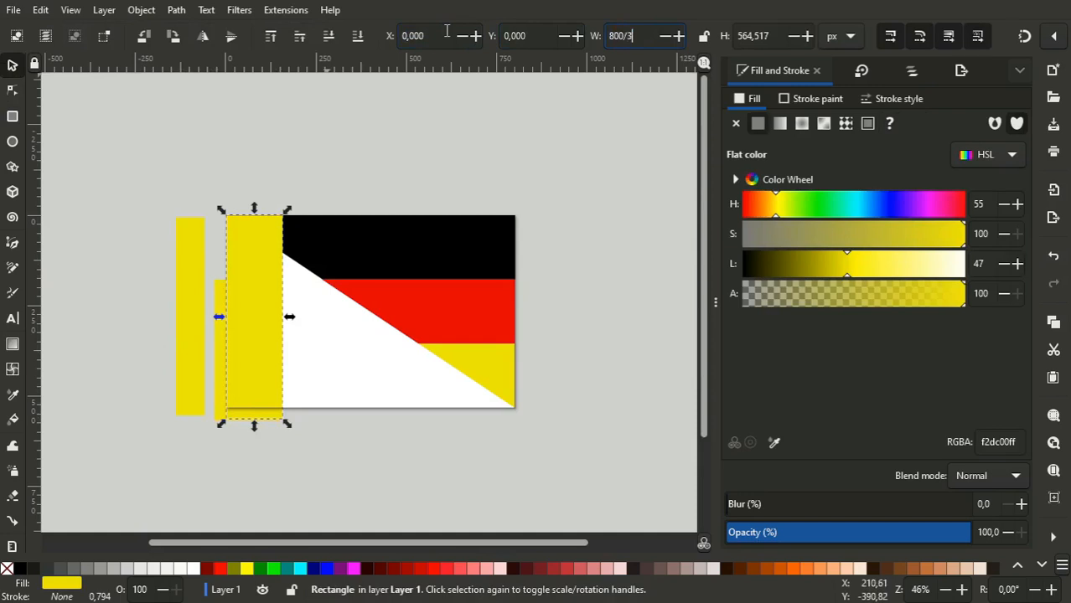
pyautogui.press('Tab')
pyautogui.write('533')
pyautogui.press('Return')
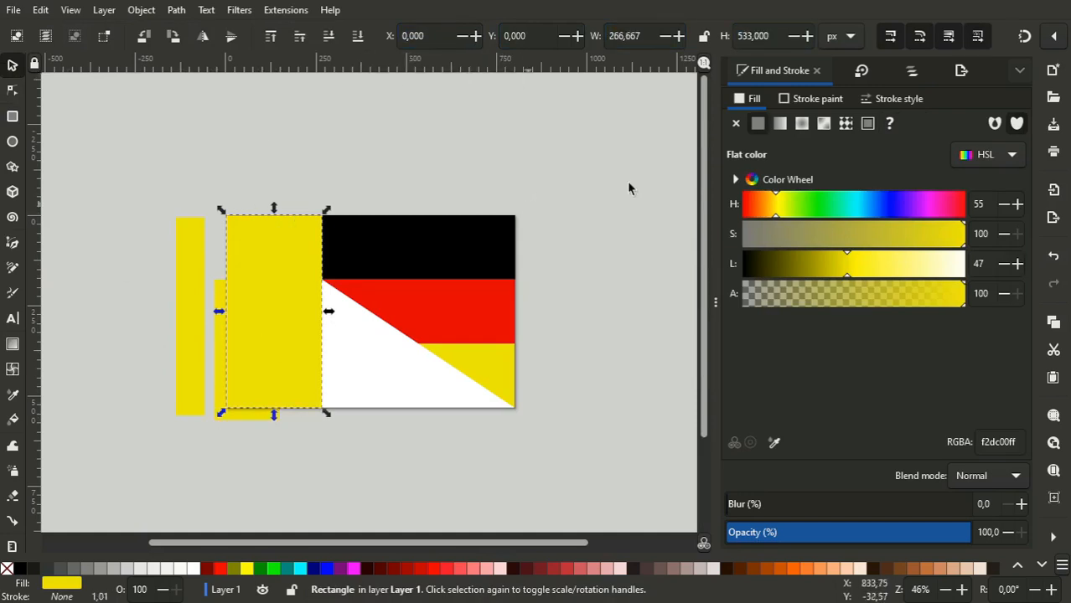
# - Fill the first upright rectangle with dark blue, using hue 245 and lightness 27
pyautogui.moveTo(786, 208); pyautogui.dragTo(894, 212)
pyautogui.moveTo(843, 276); pyautogui.dragTo(804, 274)
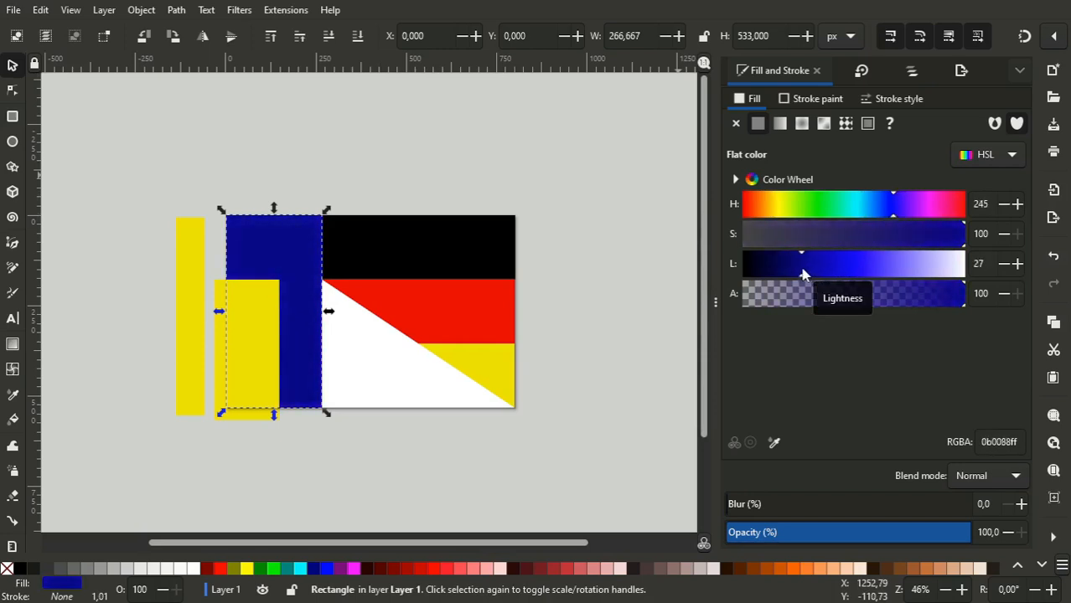
# - Place the second upright rectangle at X 800/3, Y 0, sized 800/3 by 533 px, and fill it white with lightness 100
pyautogui.click(225, 364)
pyautogui.hotkey('ctrl', 'a')
pyautogui.write('800/3')
pyautogui.press('Tab')
pyautogui.write('0')
pyautogui.press('Tab')
pyautogui.write('800/3')
pyautogui.press('Tab')
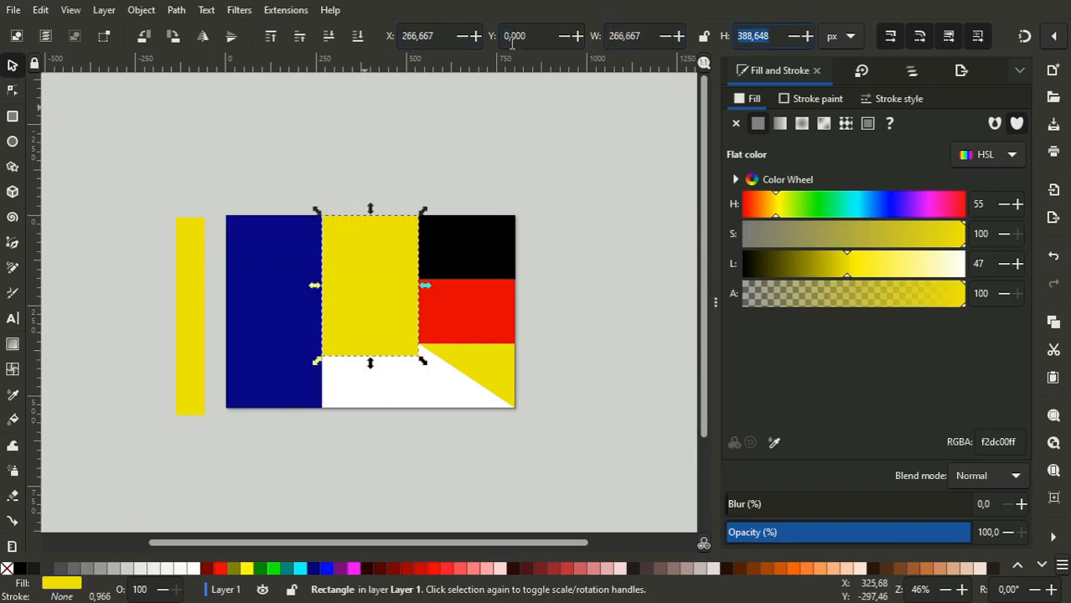
pyautogui.write('533')
pyautogui.press('Return')
pyautogui.moveTo(872, 258); pyautogui.dragTo(1029, 268)
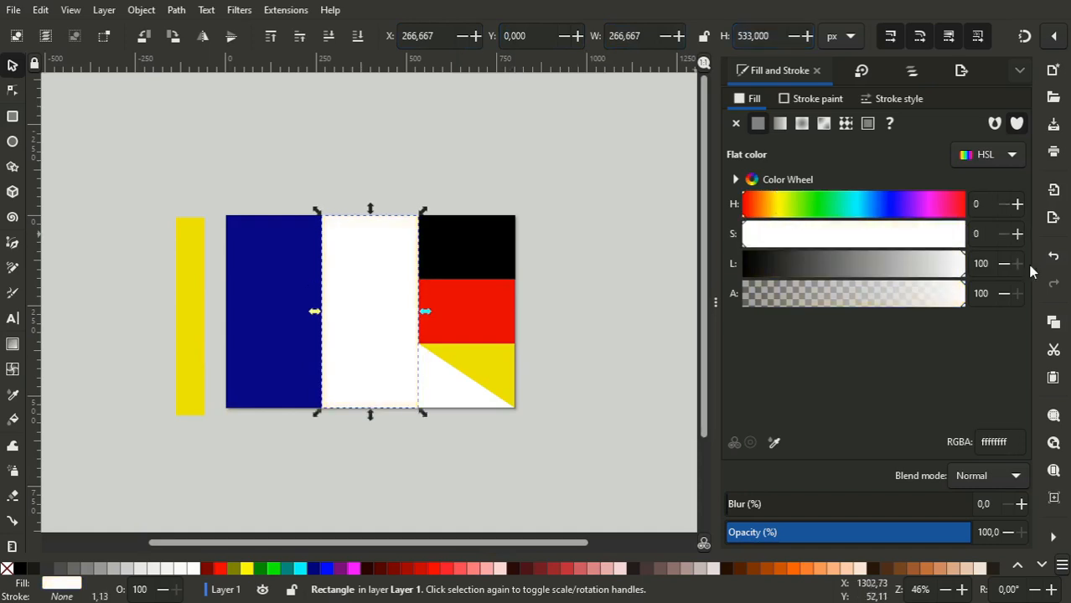
# - Fill the third upright rectangle red with hue 0, and place it at X 533.333, Y 0, sized 800/3 by 533 px
pyautogui.click(196, 293)
pyautogui.moveTo(775, 204); pyautogui.dragTo(742, 204)
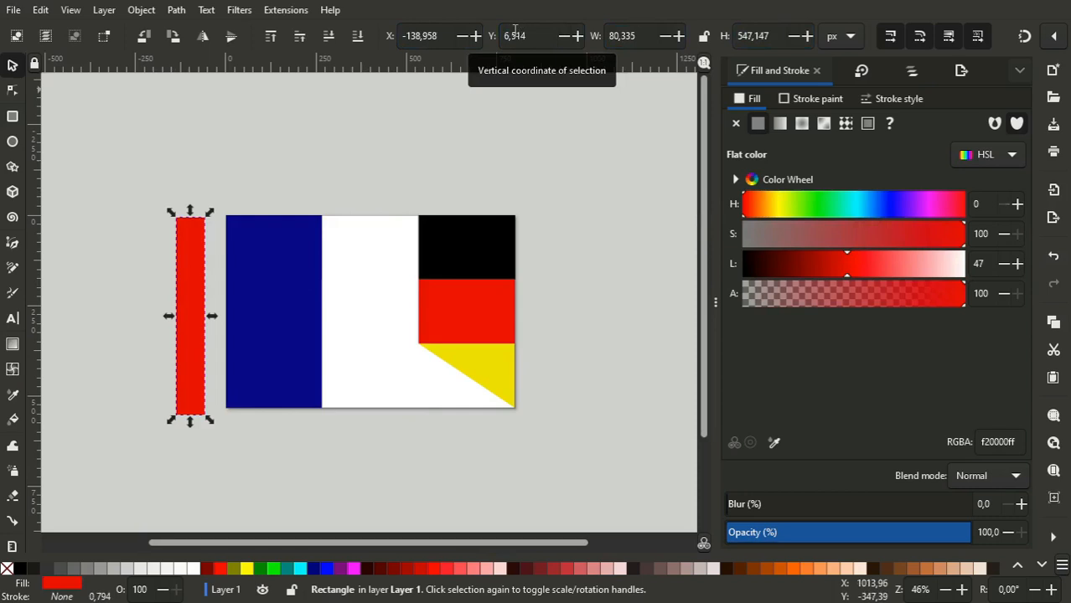
pyautogui.click(445, 36)
pyautogui.tripleClick(444, 37)
pyautogui.write('800/')
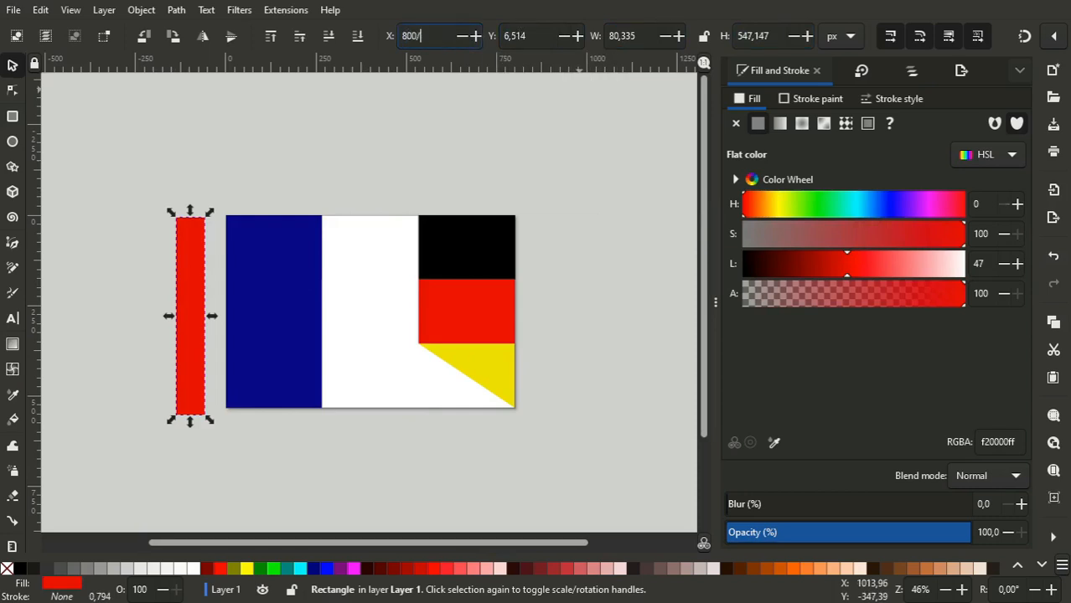
pyautogui.press('Tab')
pyautogui.write('0')
pyautogui.press('Tab')
pyautogui.write('800/3')
pyautogui.press('Tab')
pyautogui.write('533')
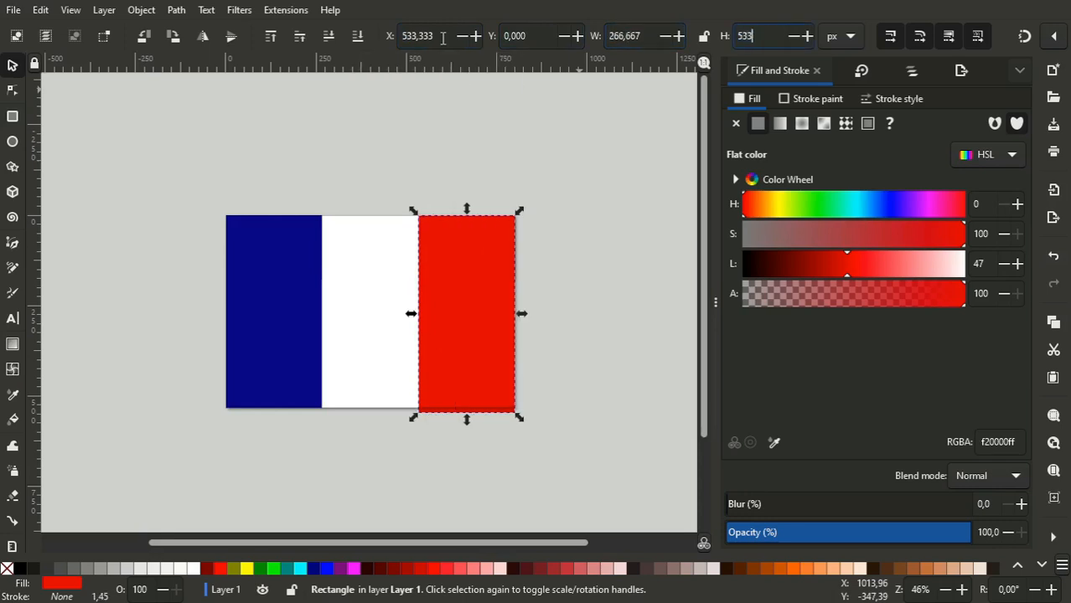
pyautogui.press('Return')
# - Select the blue, white and red vertical stripes and convert them from rectangles to paths
pyautogui.click(12, 96)
pyautogui.click(18, 68)
pyautogui.moveTo(134, 139); pyautogui.dragTo(597, 464)
pyautogui.click(472, 265)
pyautogui.click(275, 359)
pyautogui.press('Escape')
pyautogui.click(275, 370)
pyautogui.keyDown('shift'); pyautogui.click(409, 404); pyautogui.keyUp('shift')
pyautogui.keyDown('shift'); pyautogui.click(435, 406); pyautogui.keyUp('shift')
pyautogui.click(176, 10)
pyautogui.click(199, 47)
# - Lower the two coinciding top nodes between the blue and white stripes to Y 533/3
pyautogui.click(8, 90)
pyautogui.moveTo(295, 162); pyautogui.dragTo(340, 277)
pyautogui.press('Tab')
pyautogui.write('5')
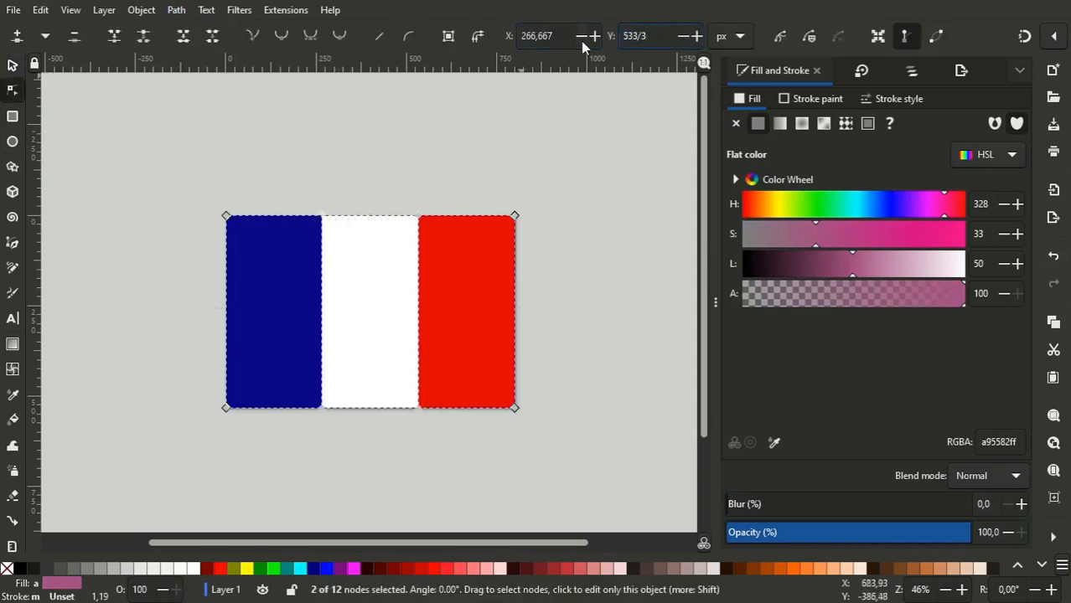
pyautogui.write('33/3')
pyautogui.press('Return')
# - Lower the two coinciding top nodes between the white and red vertical stripes to Y 355.333
pyautogui.moveTo(342, 170); pyautogui.dragTo(444, 331)
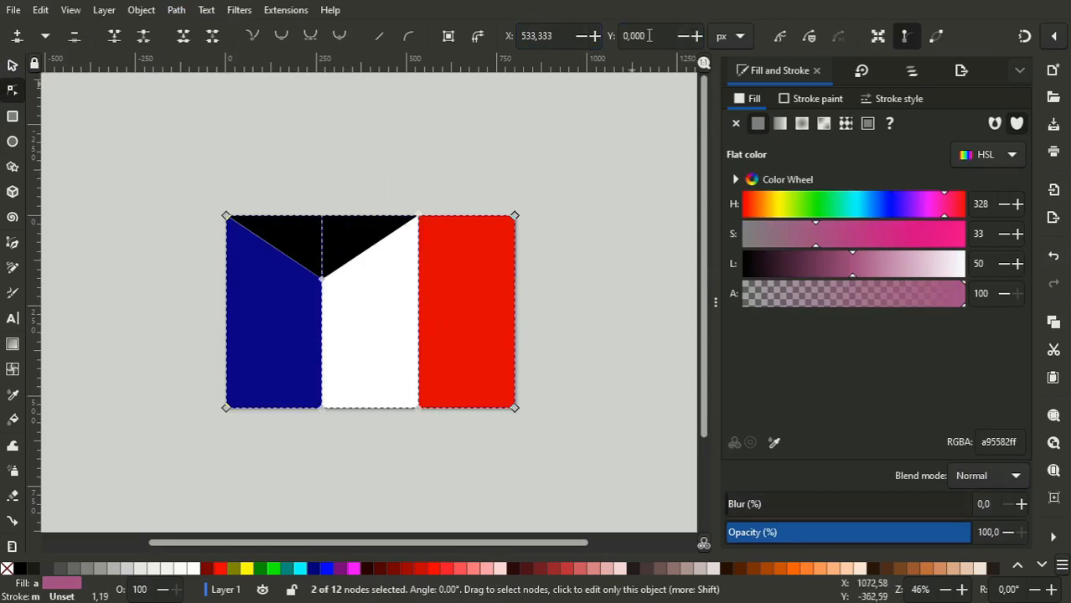
pyautogui.write('533/3')
pyautogui.press('Return')
# - Lower the red vertical stripe's upper-right corner node to Y 533 and clear the selection
pyautogui.moveTo(541, 188); pyautogui.dragTo(478, 276)
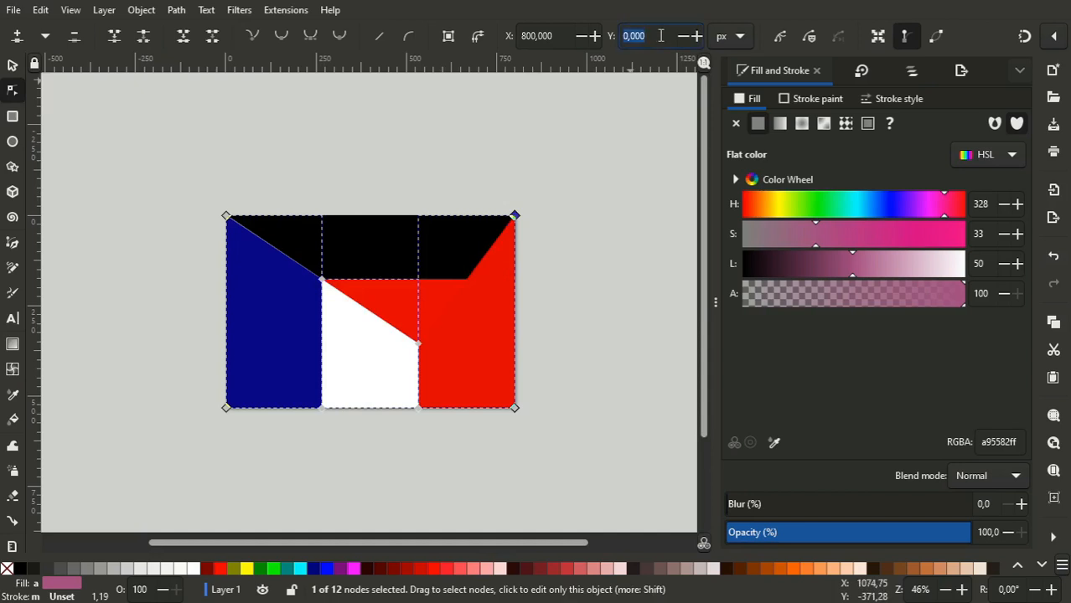
pyautogui.write('533')
pyautogui.press('Return')
pyautogui.press('s')
pyautogui.click(260, 448)
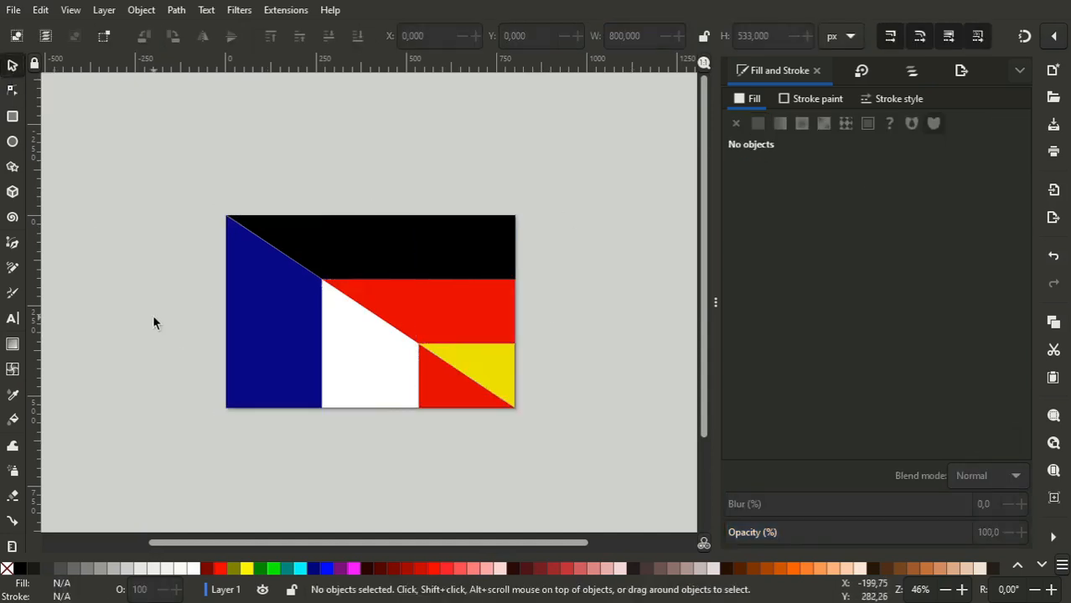
# - Select the red vertical stripe's path and copy the Y coordinate of its upper-left node
pyautogui.click(462, 395)
pyautogui.click(13, 91)
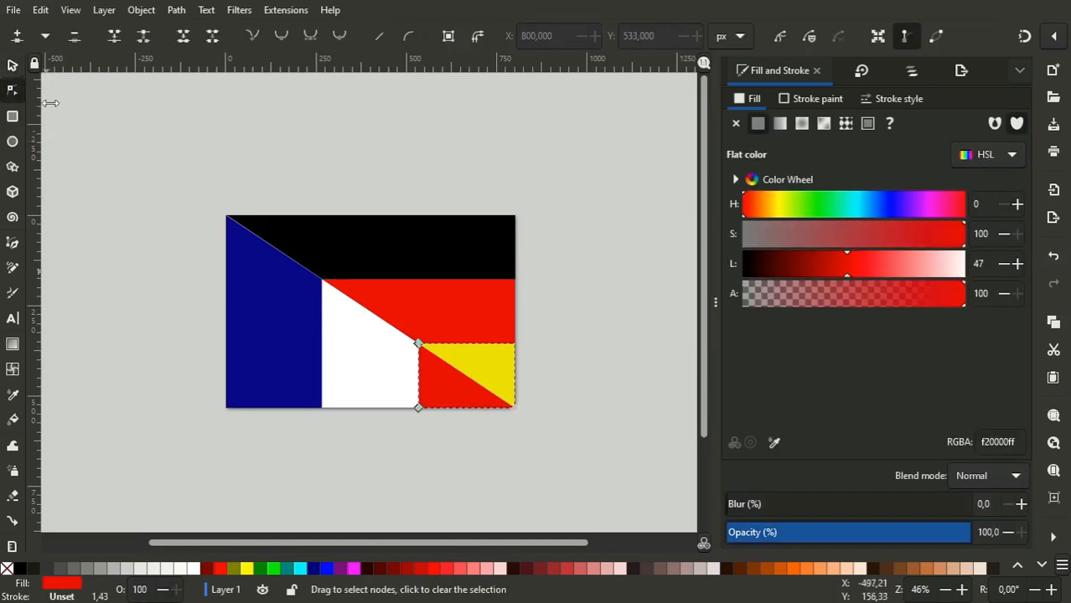
pyautogui.click(420, 409)
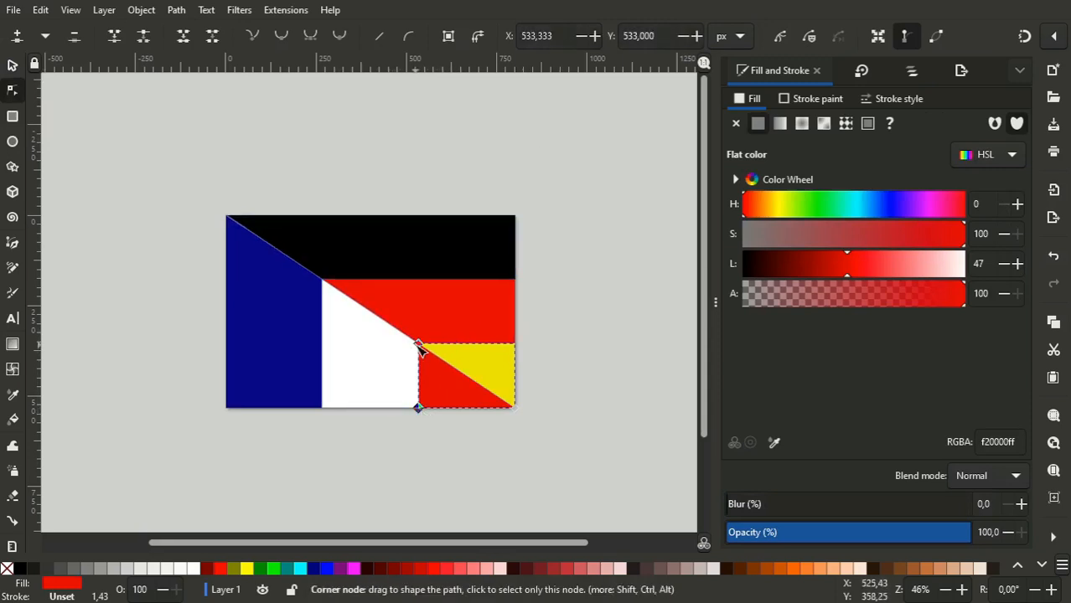
pyautogui.click(418, 344)
pyautogui.doubleClick(662, 31)
pyautogui.hotkey('ctrl', 'c')
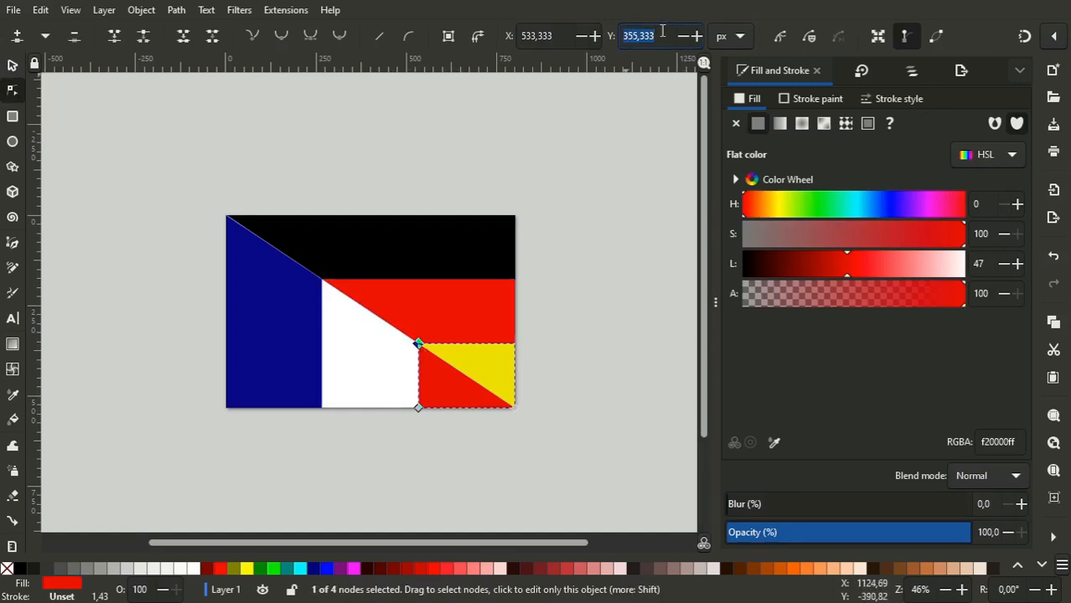
# - Try to raise the red triangle's lower-left node to Y 414.555, one third of the way below its upper node
pyautogui.click(418, 408)
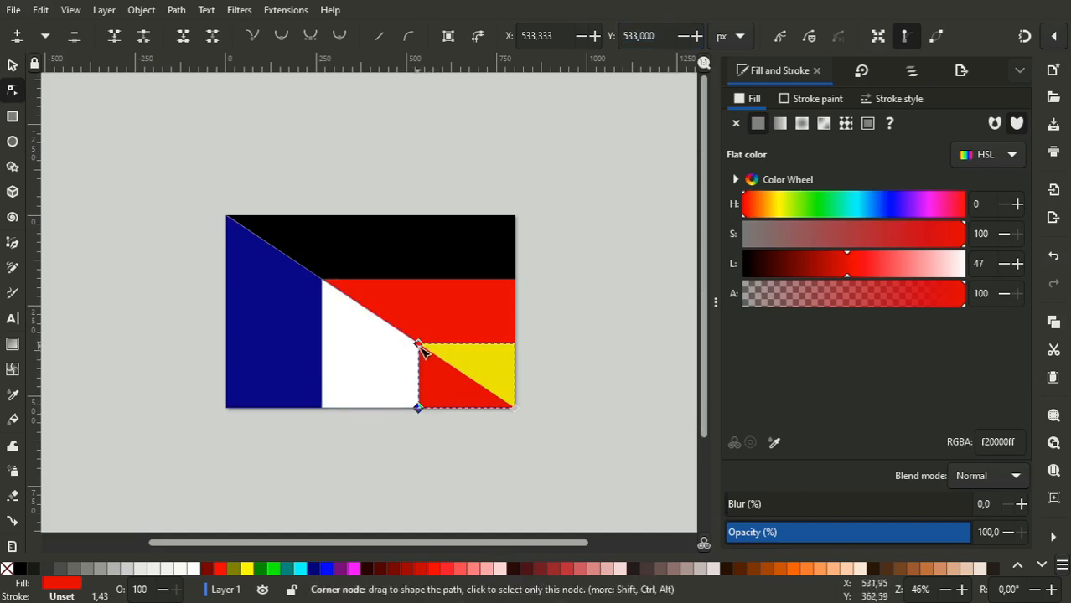
pyautogui.tripleClick(658, 39)
pyautogui.hotkey('ctrl', 'v')
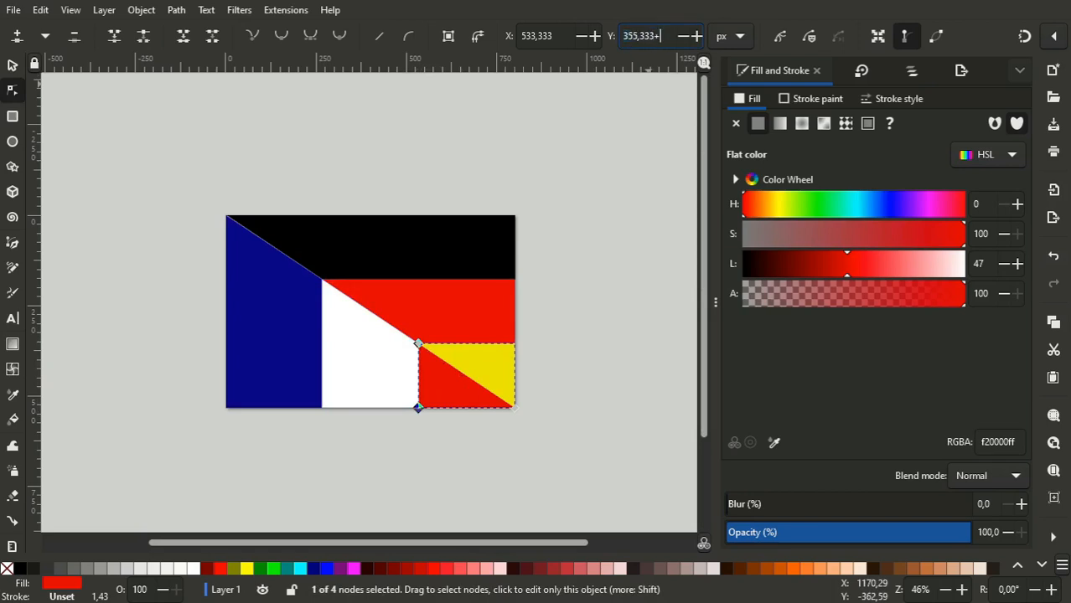
pyautogui.write('+(533-')
pyautogui.hotkey('ctrl', 'v')
pyautogui.write('/3')
pyautogui.press('Return')
pyautogui.hotkey('ctrl', 'z')
pyautogui.write('2')
pyautogui.press('Return')
pyautogui.hotkey('ctrl', 'z')
pyautogui.press('Return')
pyautogui.press('Return')
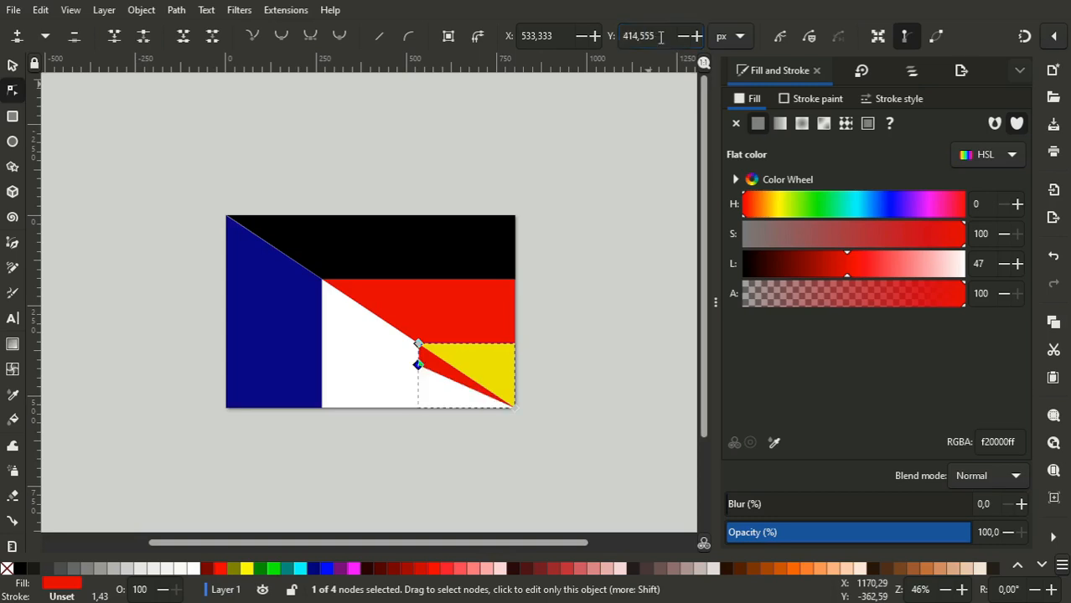
# - Try to extend the white stripe by moving its lower-right node to X 800
pyautogui.click(353, 374)
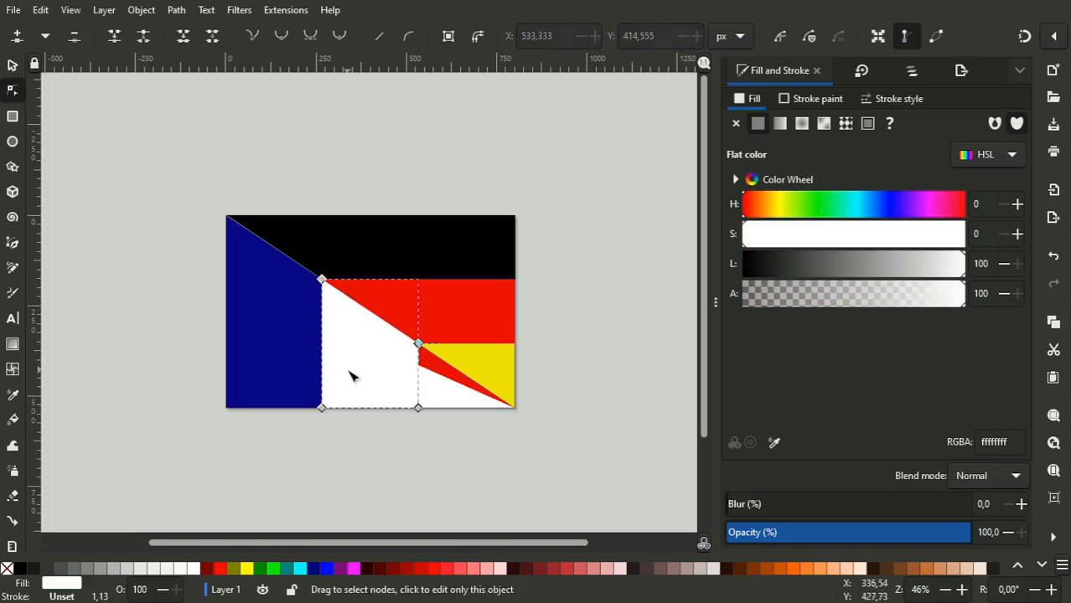
pyautogui.click(418, 408)
pyautogui.tripleClick(563, 36)
pyautogui.write('800')
pyautogui.press('Return')
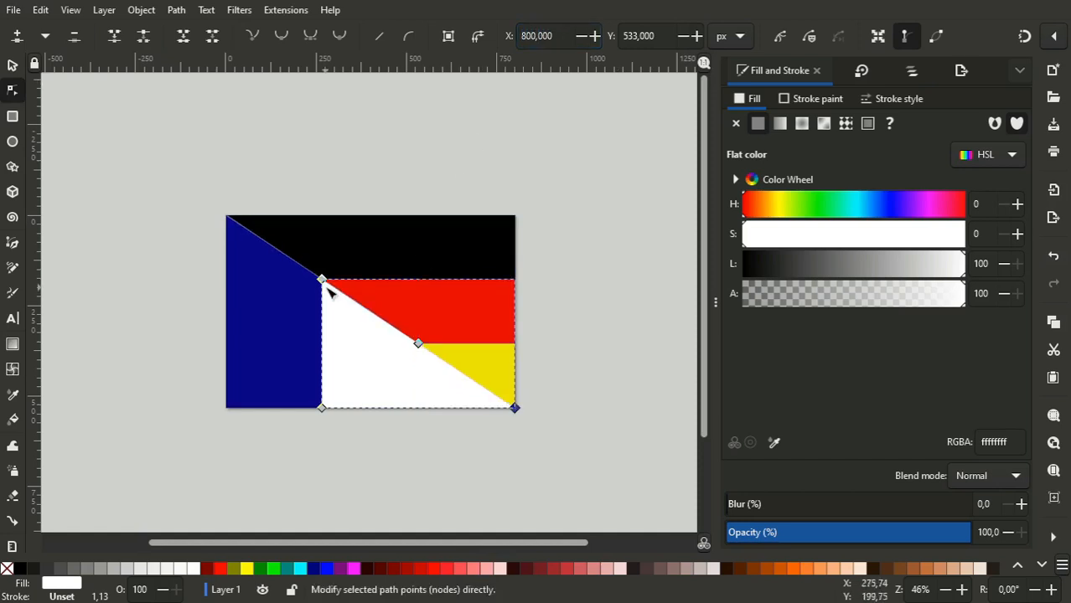
# - Try dragging and deleting the white shape's nodes along the diagonal edge
pyautogui.moveTo(323, 280); pyautogui.dragTo(406, 263)
pyautogui.hotkey('ctrl', 'z')
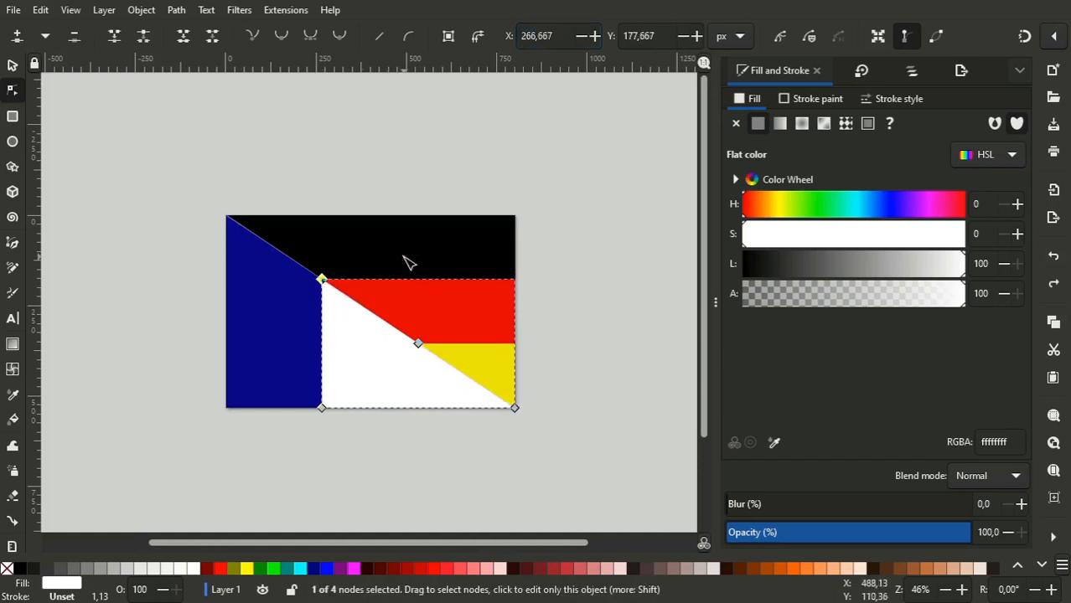
pyautogui.moveTo(418, 343); pyautogui.dragTo(490, 299)
pyautogui.hotkey('ctrl', 'z')
pyautogui.click(323, 280)
pyautogui.press('Delete')
pyautogui.hotkey('ctrl', 'z')
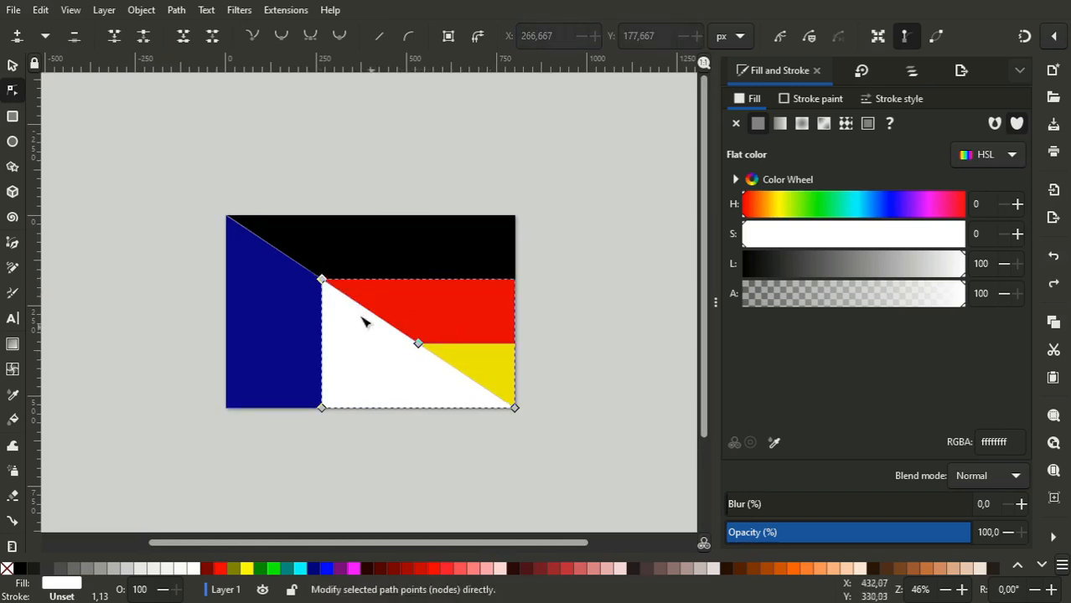
pyautogui.click(419, 345)
pyautogui.click(489, 299)
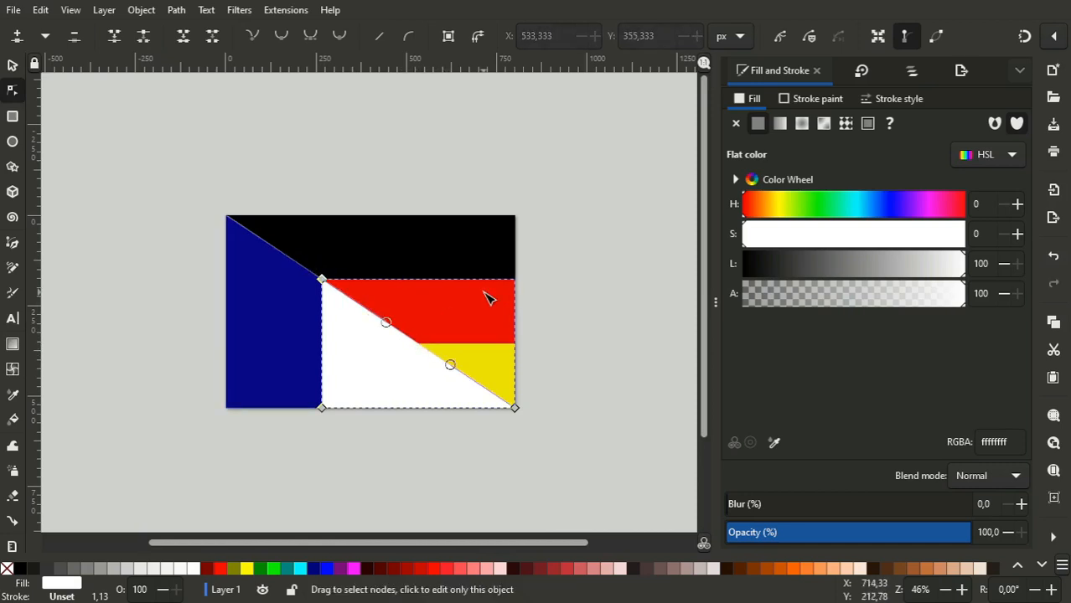
# - Undo the node edits made to the white shape and the red triangle
pyautogui.hotkey('ctrl', 'z')
pyautogui.hotkey('ctrl', 'z')
pyautogui.hotkey('ctrl', 'shift', 'z')
pyautogui.click(421, 359)
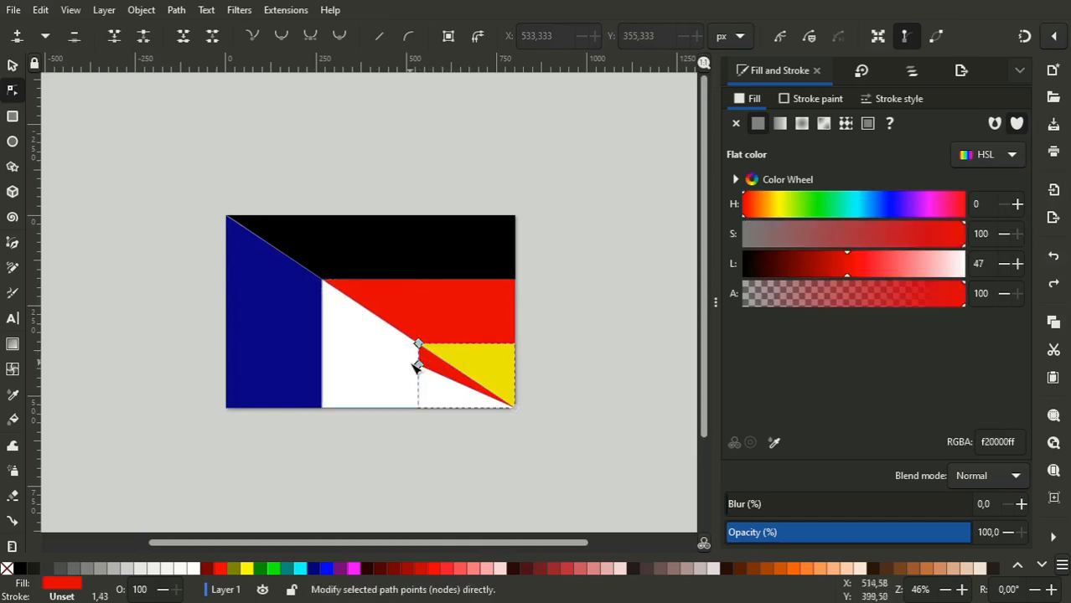
pyautogui.moveTo(375, 300); pyautogui.dragTo(429, 348)
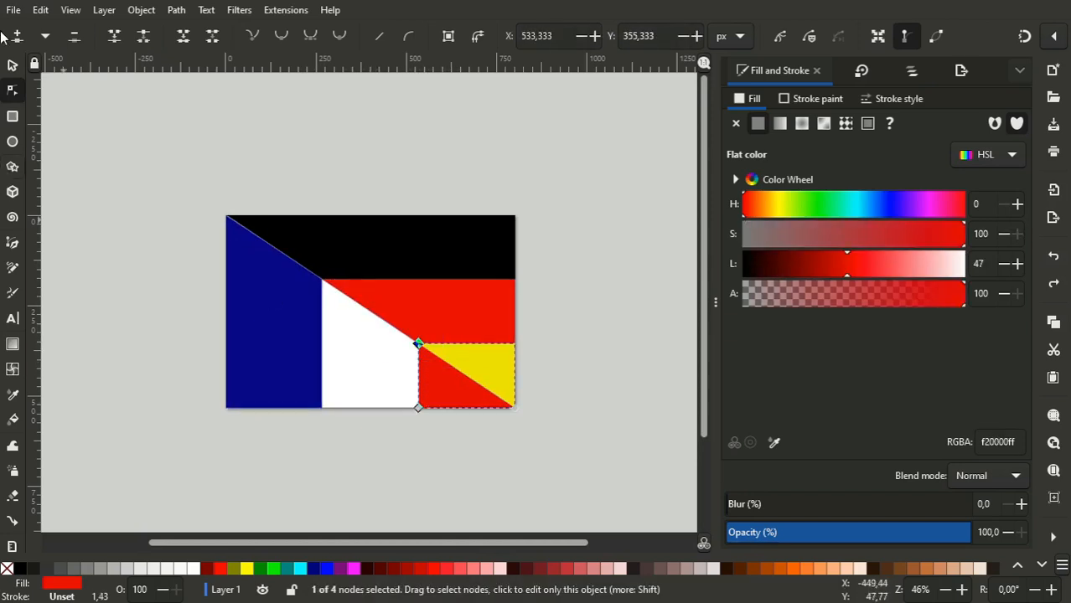
# - Select all six stripe paths of the flag and group them into one object
pyautogui.press('s')
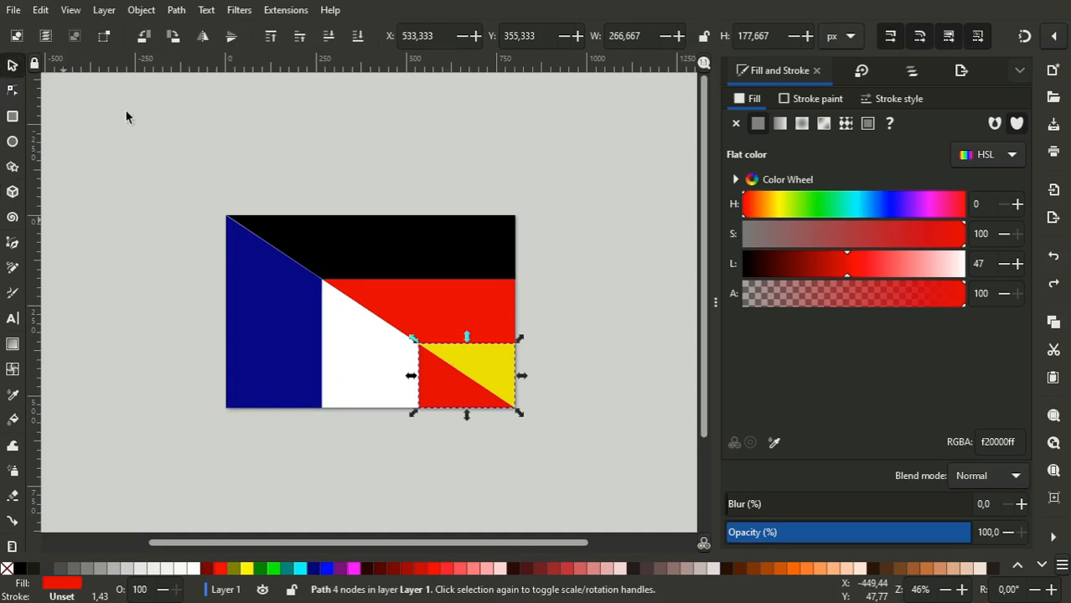
pyautogui.keyDown('shift'); pyautogui.click(379, 356); pyautogui.keyUp('shift')
pyautogui.keyDown('shift'); pyautogui.click(266, 316); pyautogui.keyUp('shift')
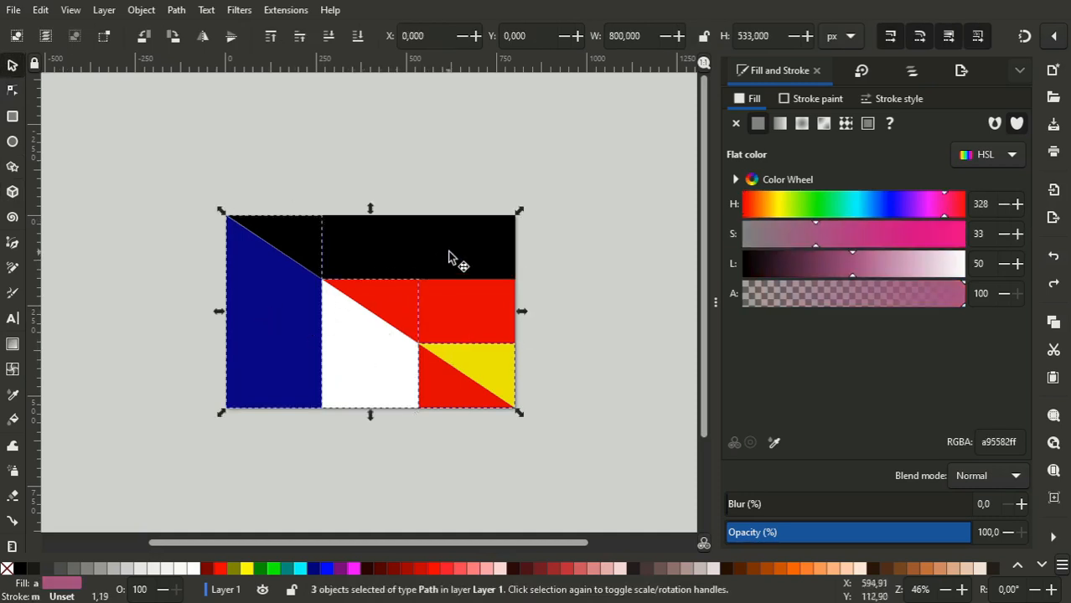
pyautogui.keyDown('shift'); pyautogui.click(450, 255); pyautogui.keyUp('shift')
pyautogui.keyDown('shift'); pyautogui.click(466, 306); pyautogui.keyUp('shift')
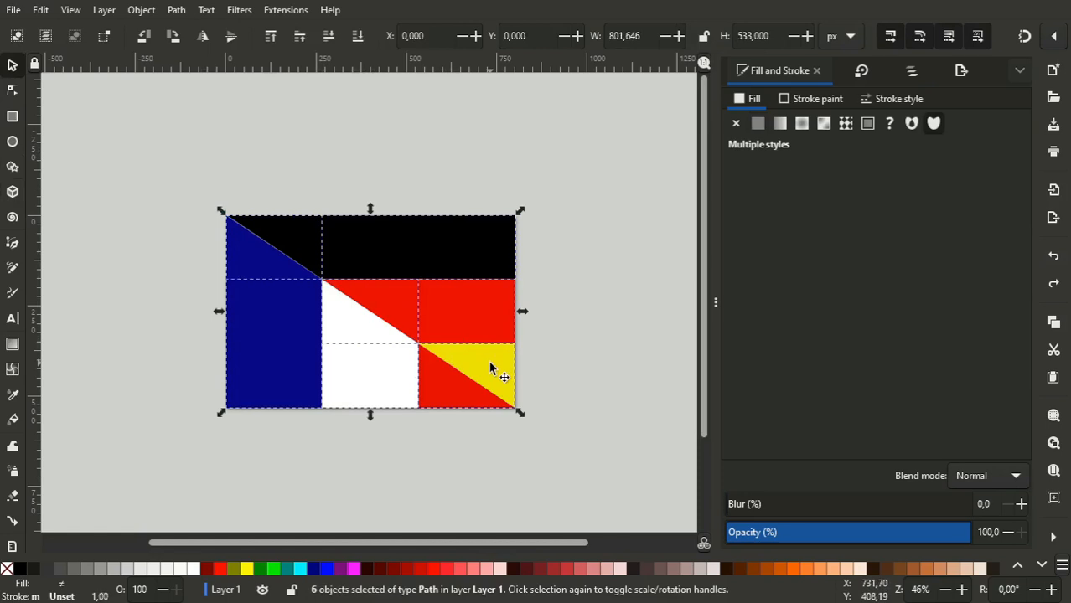
pyautogui.click(912, 71)
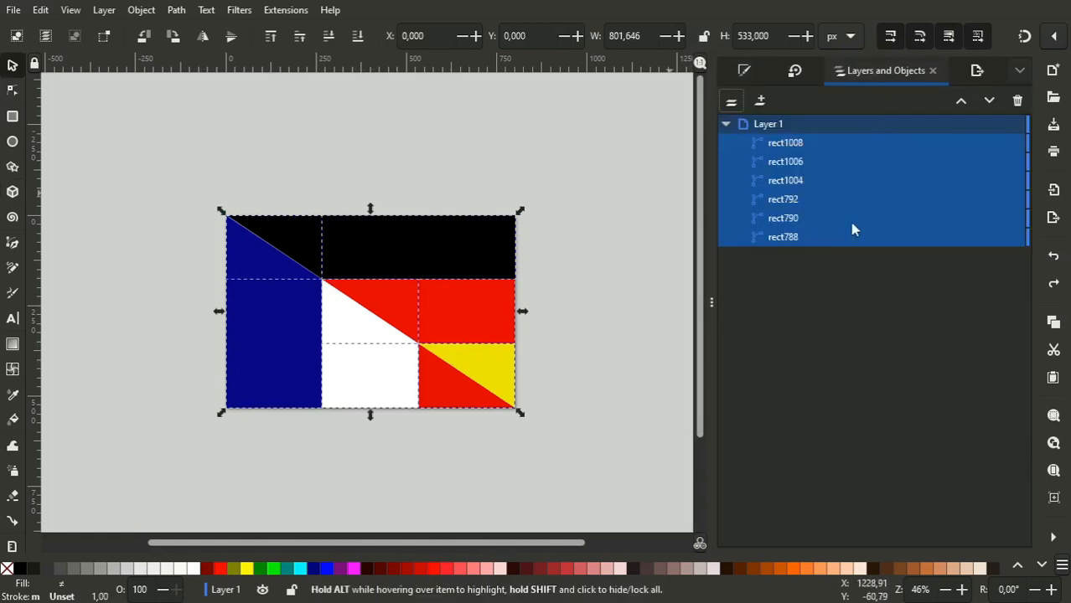
pyautogui.click(743, 72)
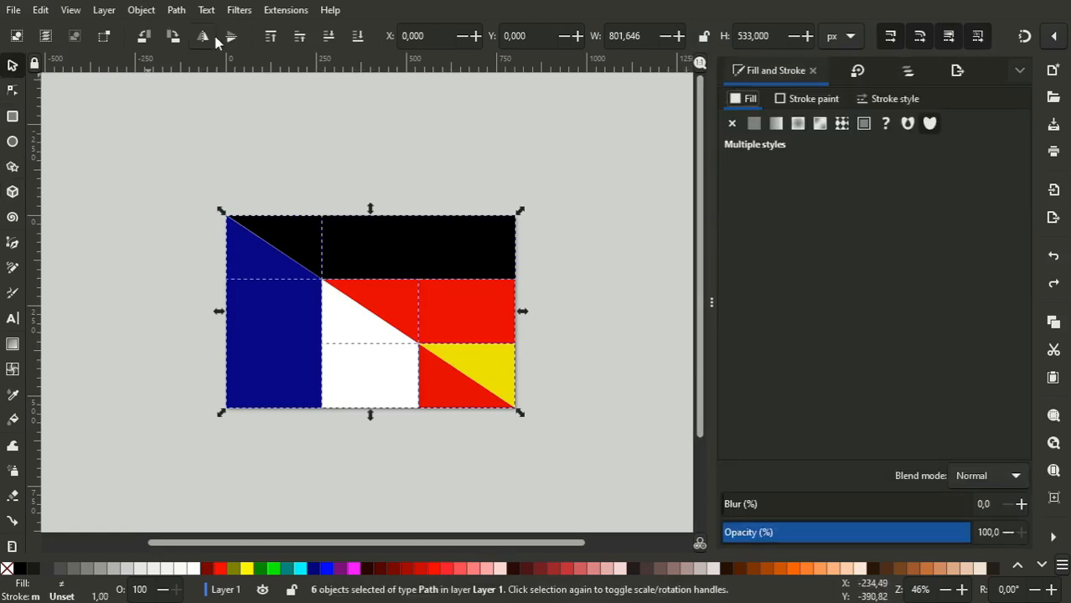
pyautogui.click(176, 42)
pyautogui.hotkey('ctrl', 'z')
pyautogui.click(140, 11)
pyautogui.click(167, 146)
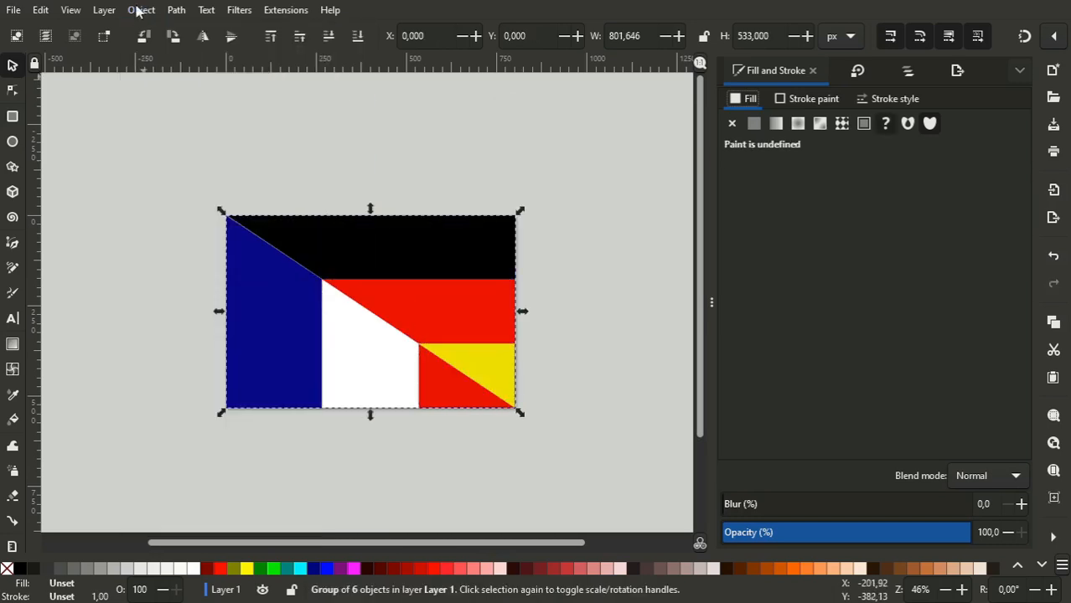
# - Rotate the flag group clockwise by 90° four times
pyautogui.click(176, 41)
pyautogui.click(175, 40)
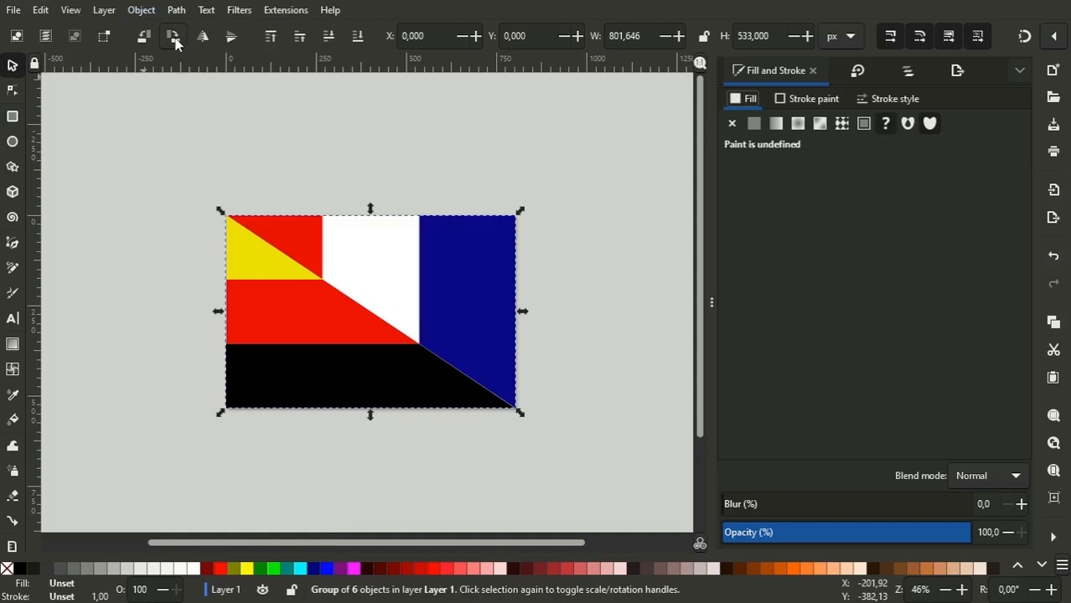
pyautogui.click(175, 41)
pyautogui.click(175, 40)
# - Flip the flag group both vertically and horizontally, and clear the selection
pyautogui.click(233, 40)
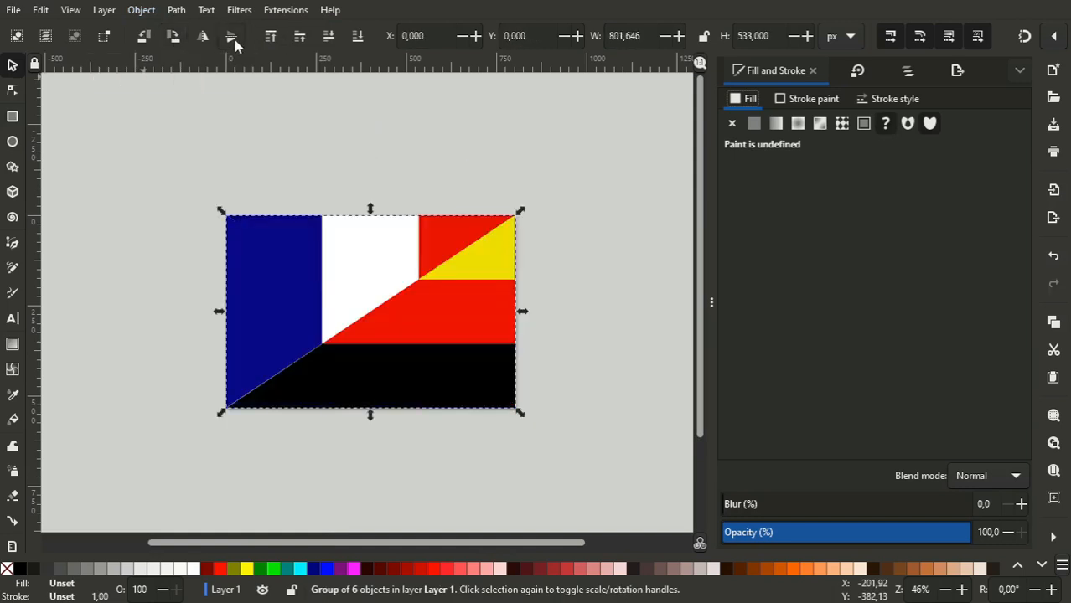
pyautogui.click(211, 40)
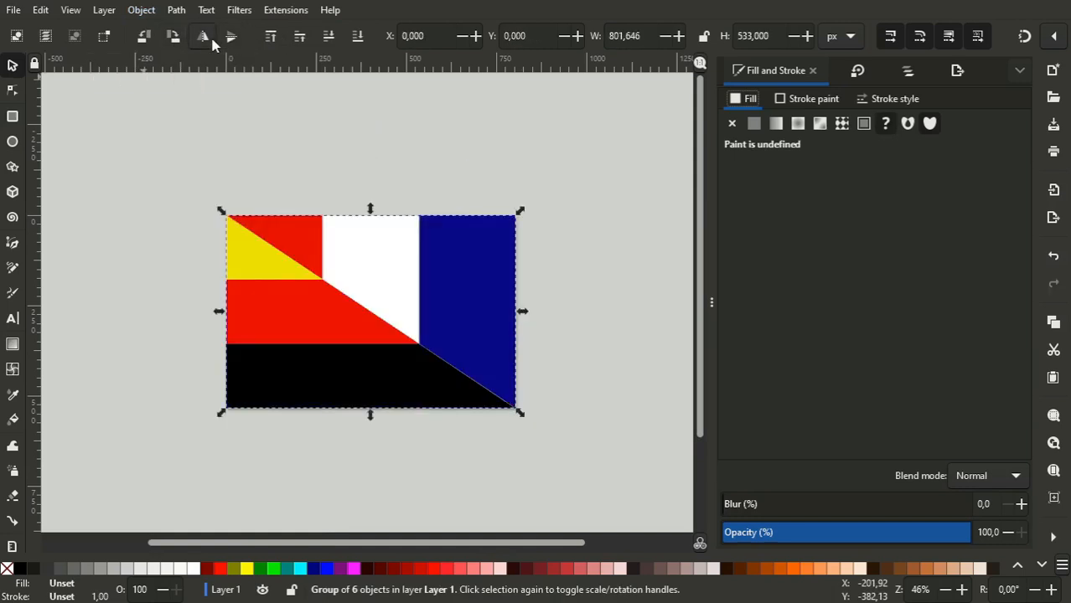
pyautogui.click(146, 386)
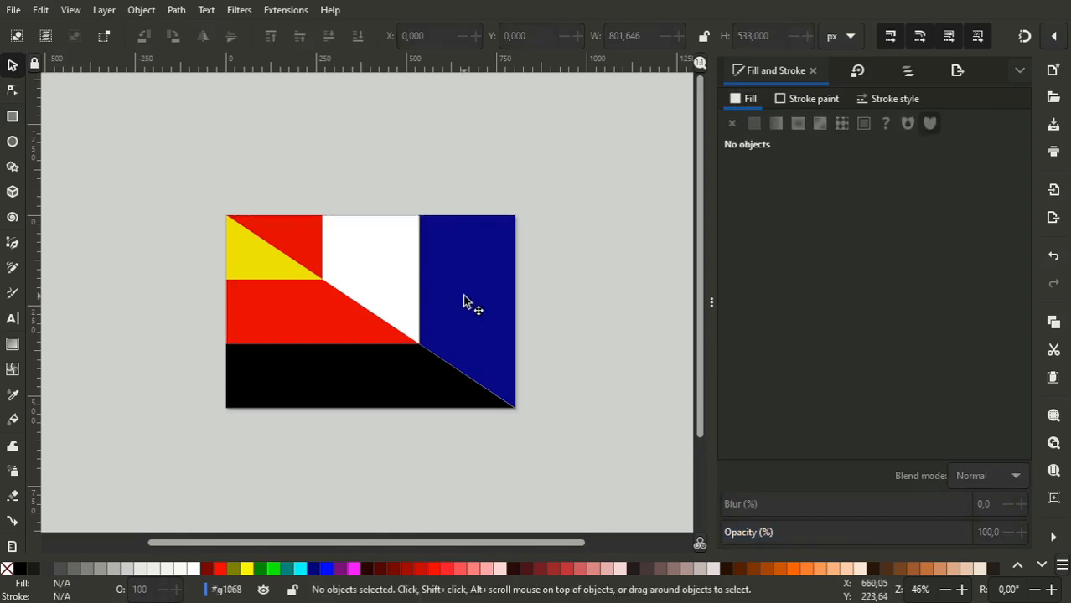
# - Copy the red upper triangle's colour code inside the group, and fill that triangle with dark blue sampled from the vertical stripe
pyautogui.click(294, 240)
pyautogui.click(996, 444)
pyautogui.hotkey('ctrl', 'c')
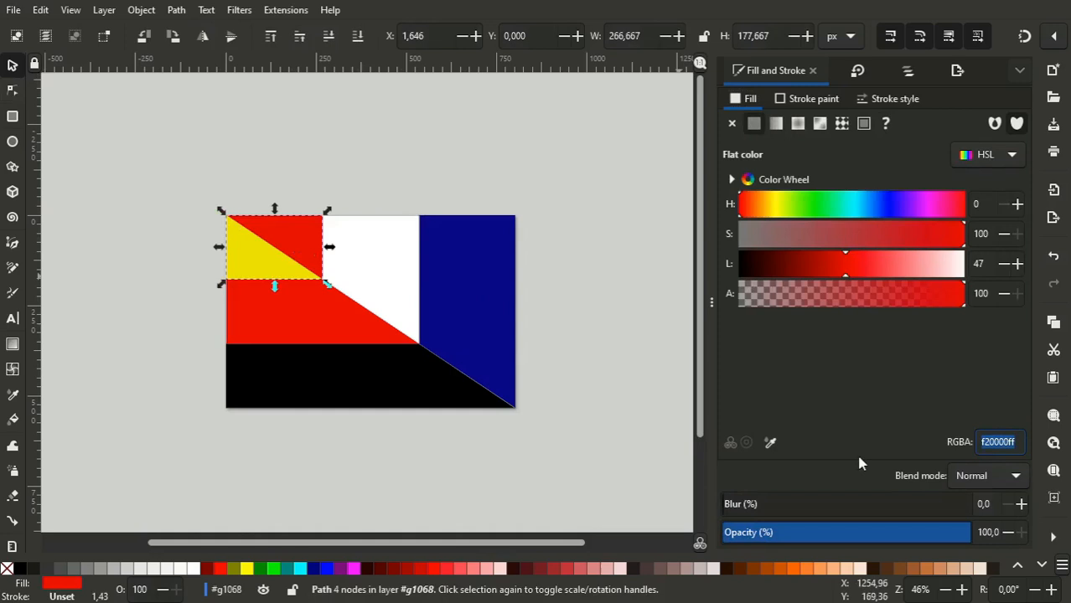
pyautogui.click(771, 442)
pyautogui.click(462, 275)
# - Fill the dark blue vertical stripe with the copied red, f20000ff
pyautogui.click(466, 278)
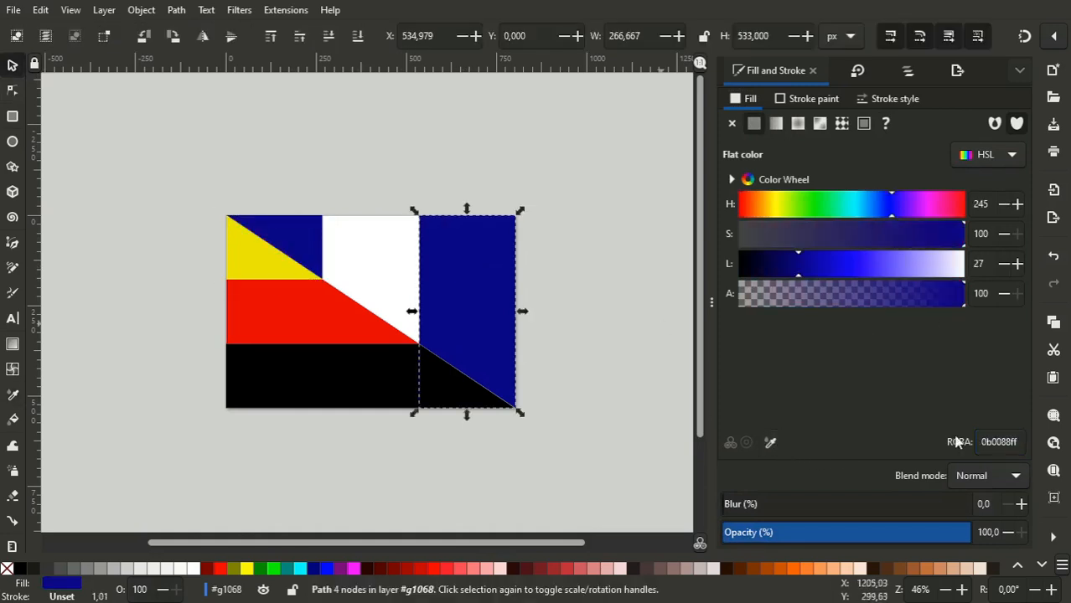
pyautogui.click(989, 442)
pyautogui.hotkey('ctrl', 'v')
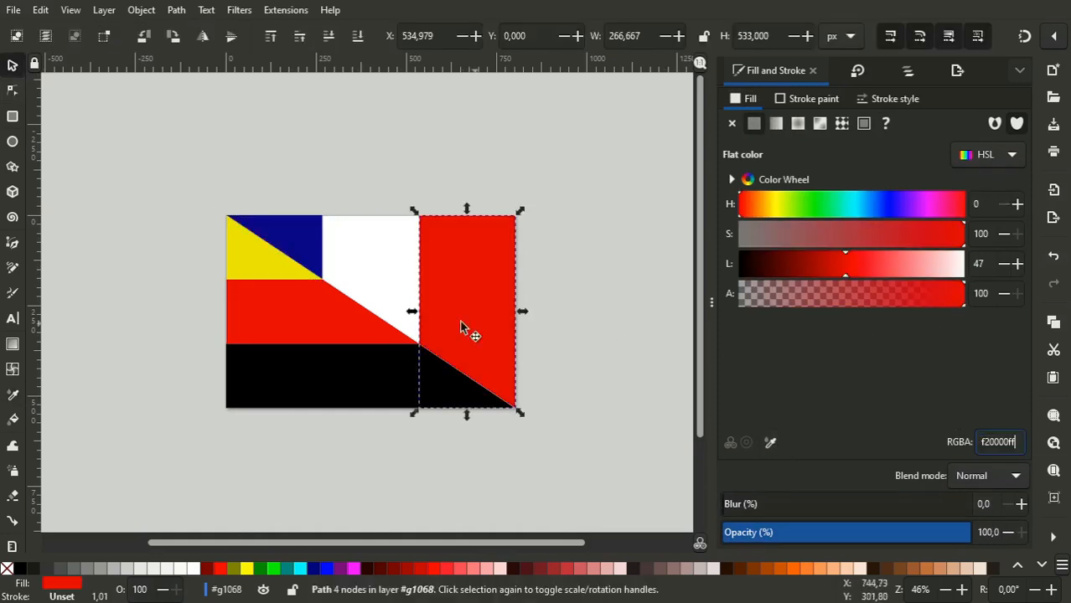
# - Copy the yellow upper-left triangle's colour code, f2dc00ff, and fill that triangle with black sampled from the lowest horizontal stripe
pyautogui.click(258, 259)
pyautogui.click(1007, 442)
pyautogui.hotkey('ctrl', 'c')
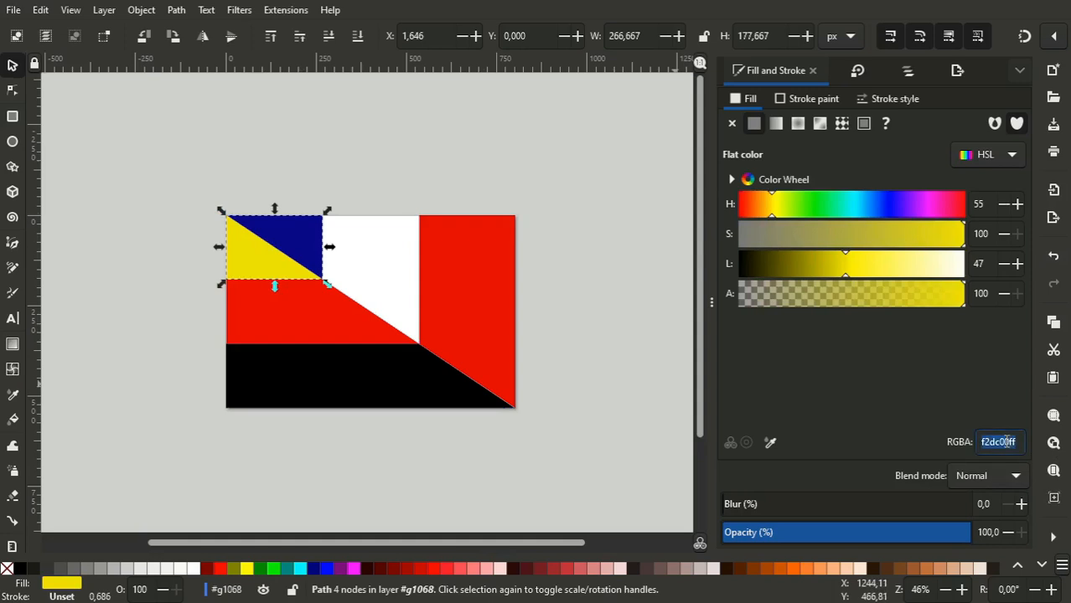
pyautogui.click(770, 445)
pyautogui.click(406, 382)
pyautogui.click(432, 382)
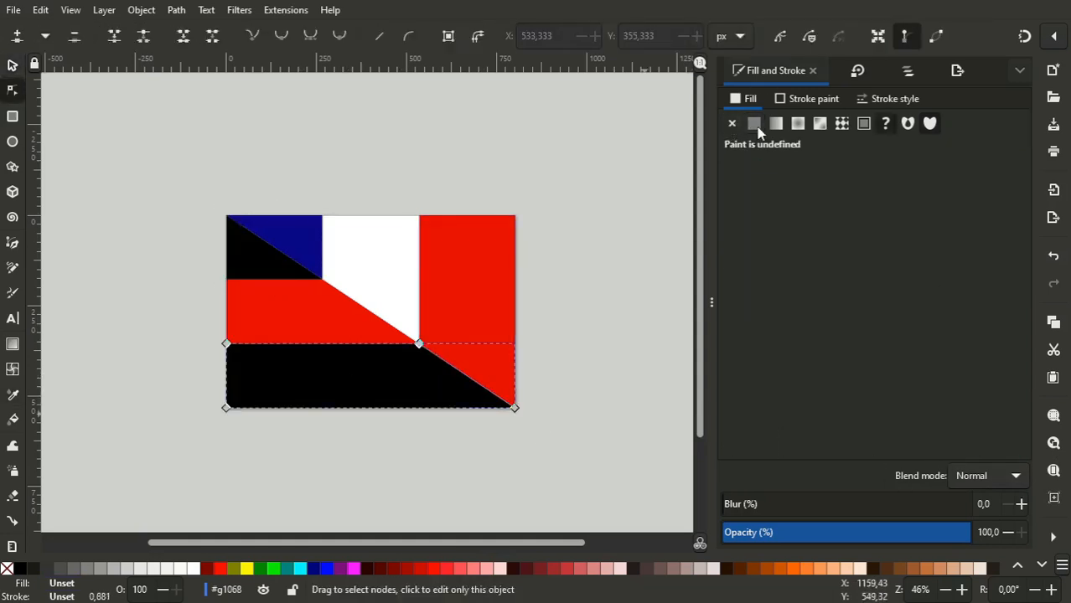
# - Give the black lowest horizontal stripe a flat fill using the copied yellow, f2dc00ff
pyautogui.click(11, 66)
pyautogui.moveTo(467, 379); pyautogui.dragTo(334, 445)
pyautogui.hotkey('ctrl', 'z')
pyautogui.press('Escape')
pyautogui.click(396, 378)
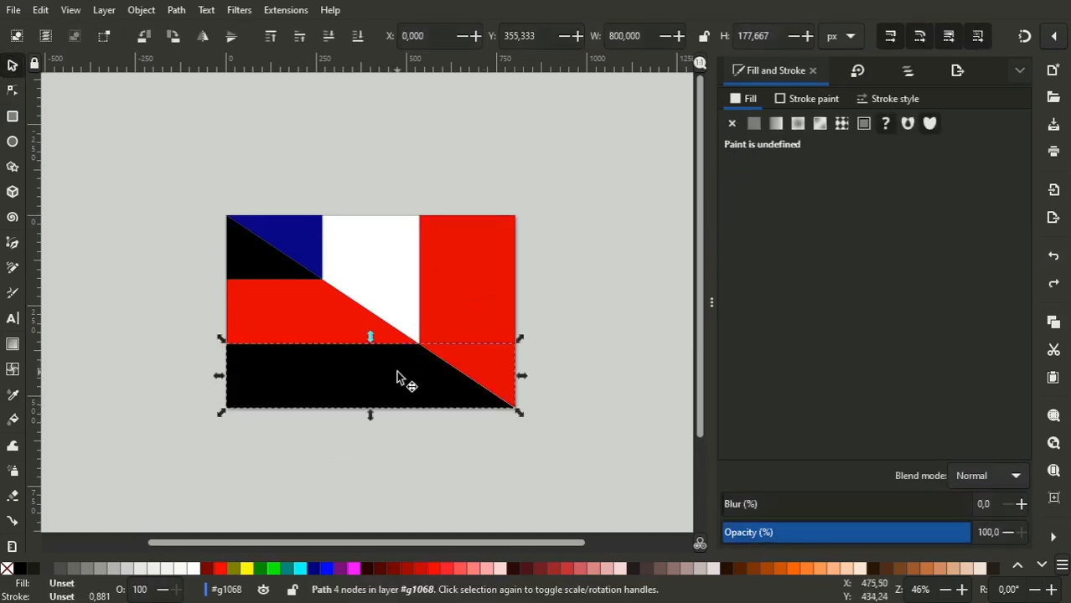
pyautogui.click(755, 123)
pyautogui.tripleClick(981, 444)
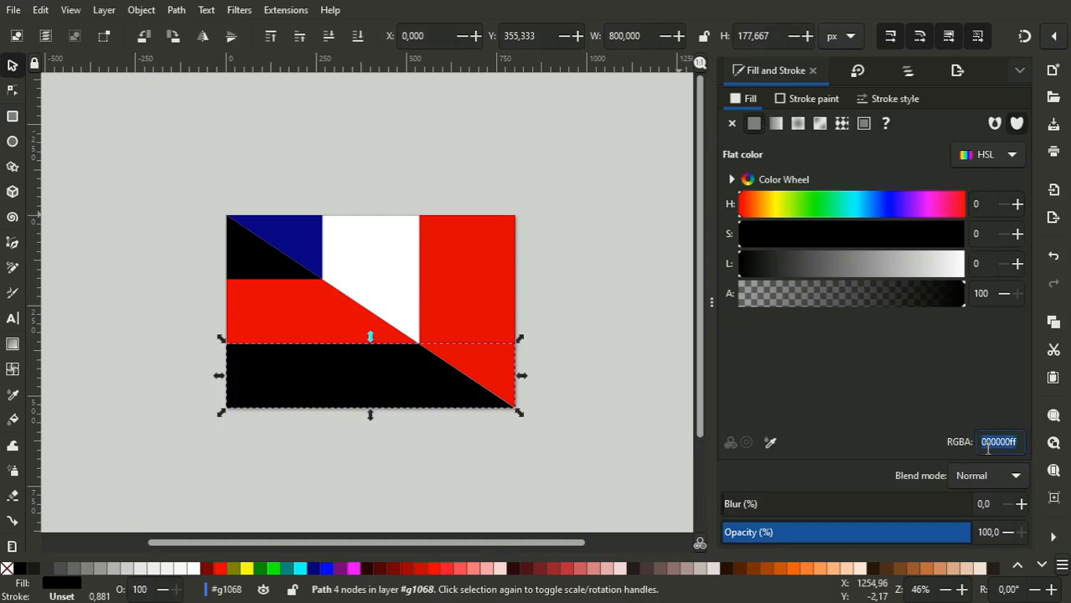
pyautogui.hotkey('ctrl', 'v')
pyautogui.click(13, 90)
pyautogui.click(495, 298)
pyautogui.click(421, 343)
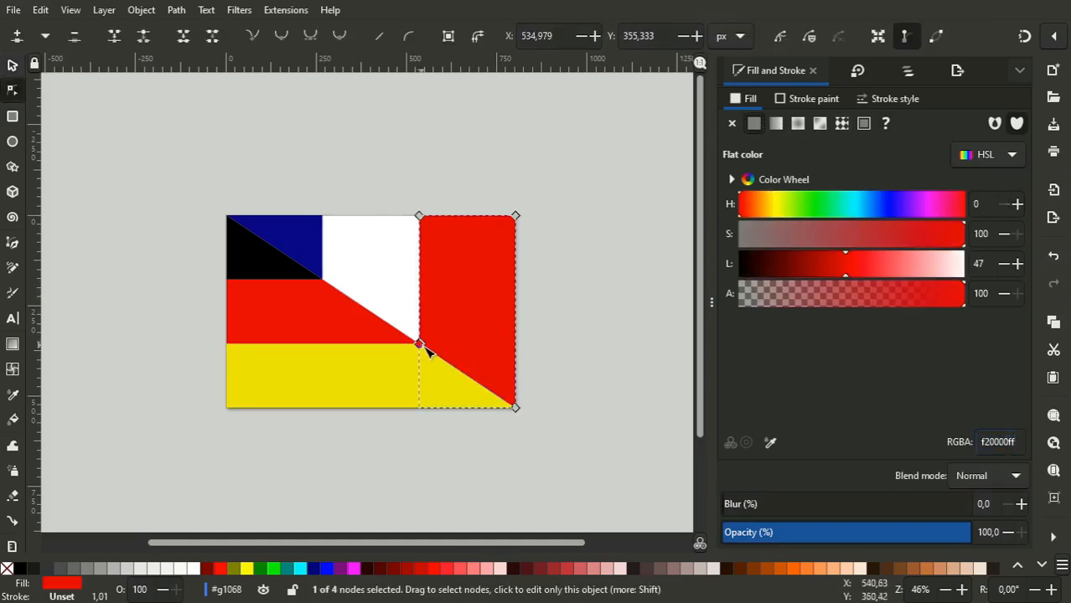
pyautogui.rightClick(422, 347)
pyautogui.click(468, 349)
pyautogui.keyDown('shift'); pyautogui.click(468, 349); pyautogui.keyUp('shift')
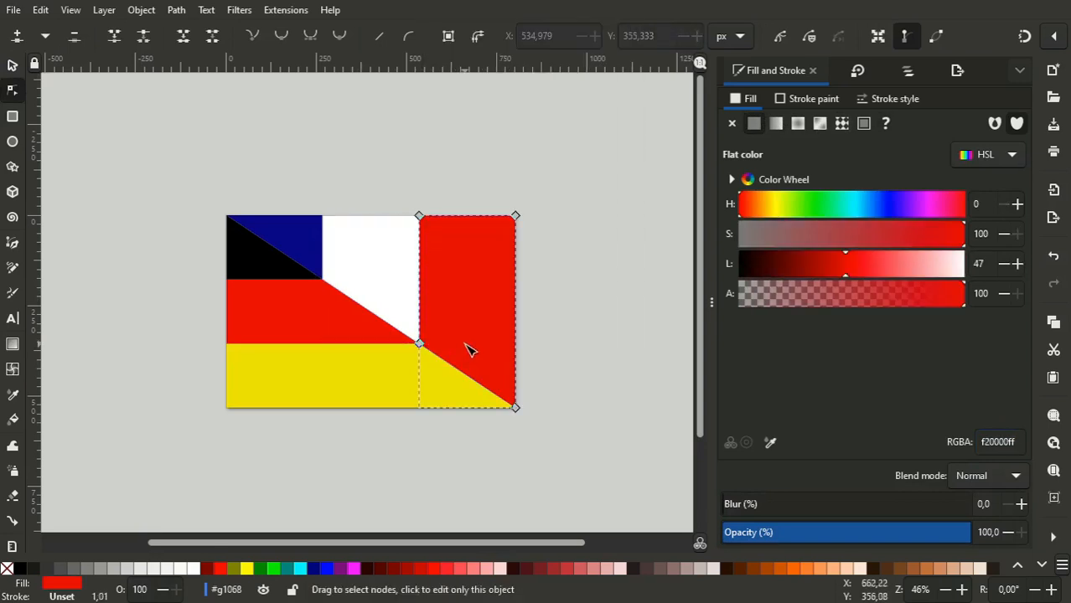
pyautogui.keyDown('shift'); pyautogui.click(293, 247); pyautogui.keyUp('shift')
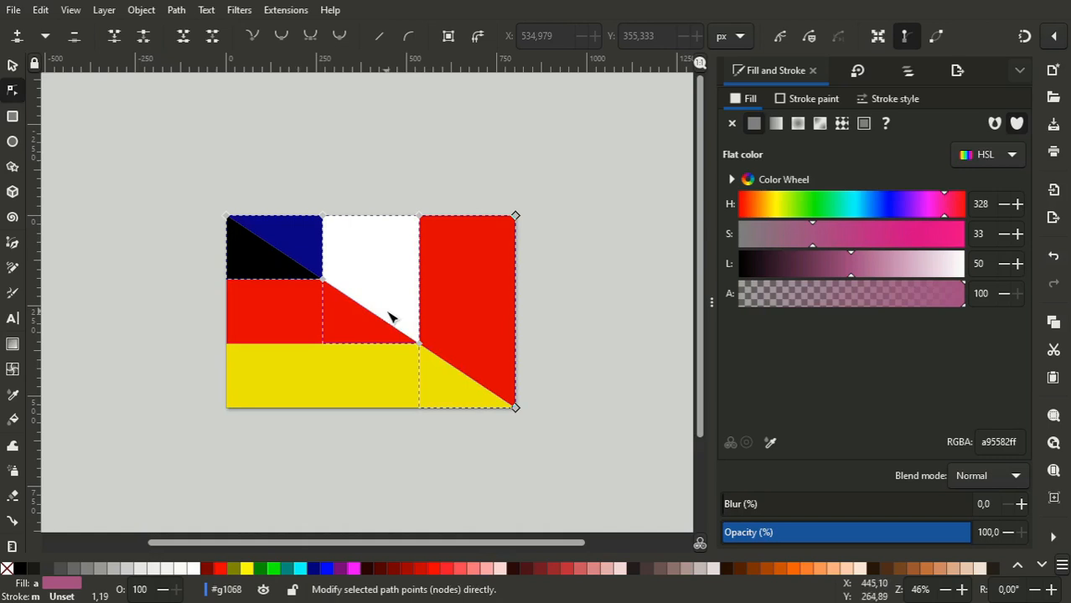
pyautogui.press('Escape')
# - Open the three French stripes for node editing, and try deleting the diagonal nodes shared by white and red, undoing the deletion
pyautogui.click(492, 305)
pyautogui.keyDown('shift'); pyautogui.click(347, 275); pyautogui.keyUp('shift')
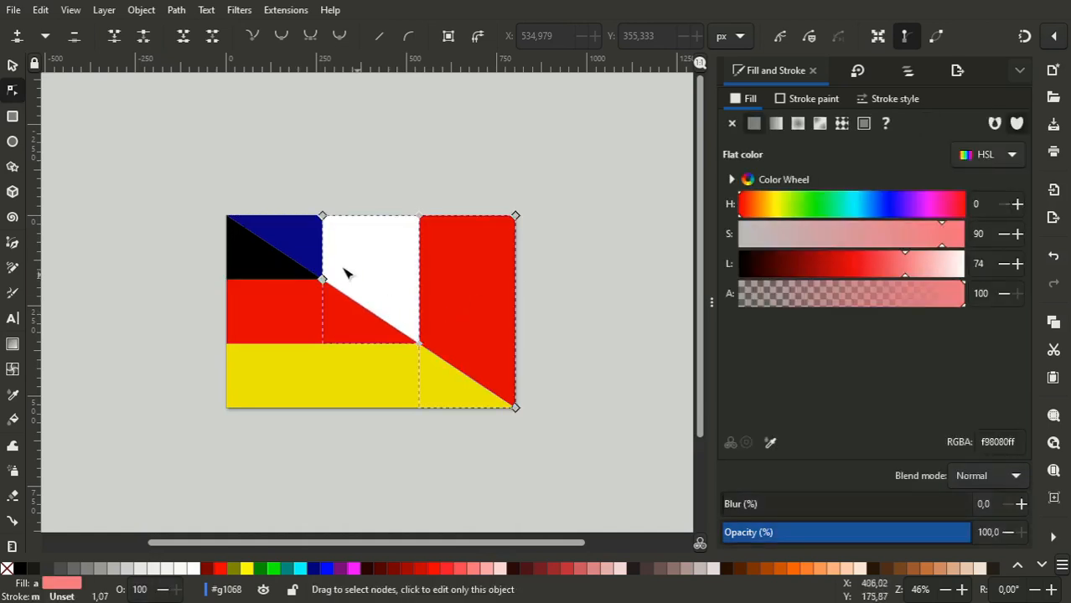
pyautogui.keyDown('shift'); pyautogui.click(304, 246); pyautogui.keyUp('shift')
pyautogui.moveTo(378, 292); pyautogui.dragTo(427, 373)
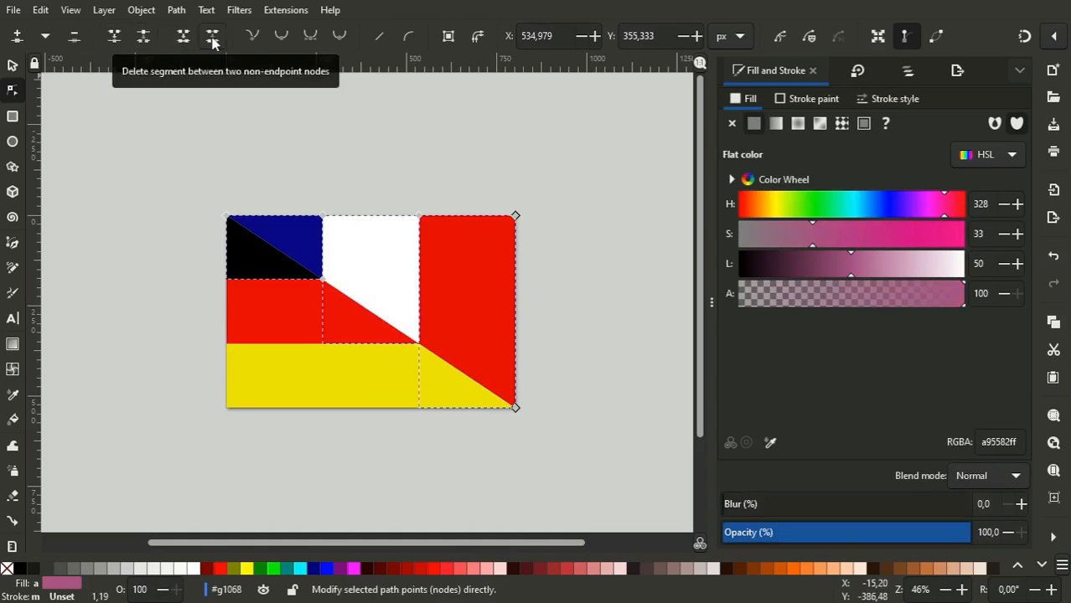
pyautogui.click(79, 42)
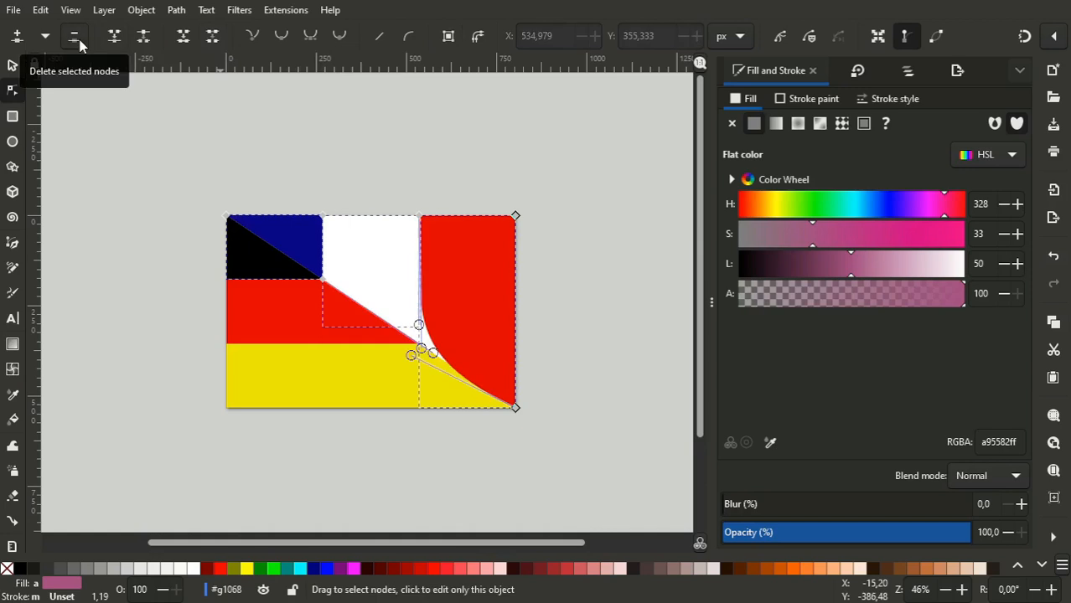
pyautogui.hotkey('ctrl', 'z')
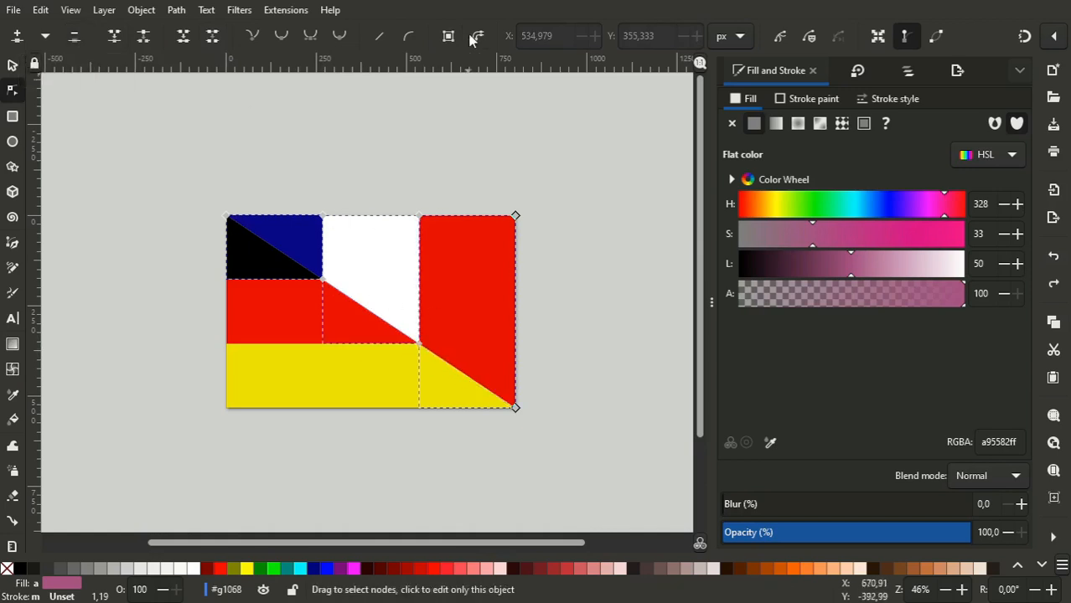
# - Move the two diagonal nodes shared by the white and red French stripes to X 800, Y 533 px
pyautogui.hotkey('ctrl', 'a')
pyautogui.write('0')
pyautogui.press('Tab')
pyautogui.hotkey('shift', 'Tab')
pyautogui.write('800')
pyautogui.press('Tab')
pyautogui.write('533')
pyautogui.press('Return')
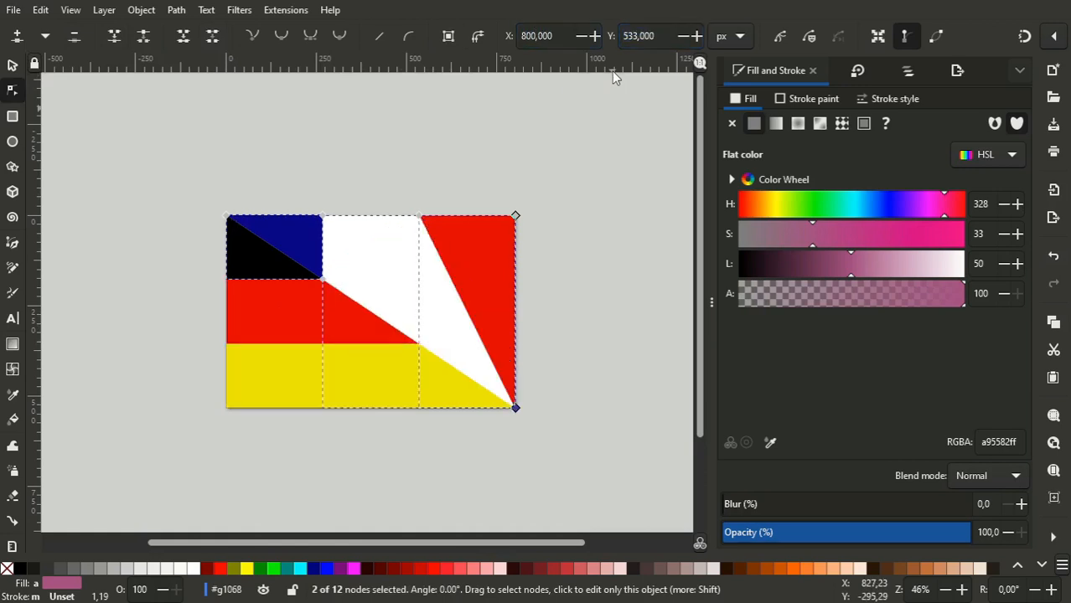
# - Move the two diagonal nodes where the blue and white stripes meet to X 800, Y 533 px
pyautogui.moveTo(269, 240); pyautogui.dragTo(370, 325)
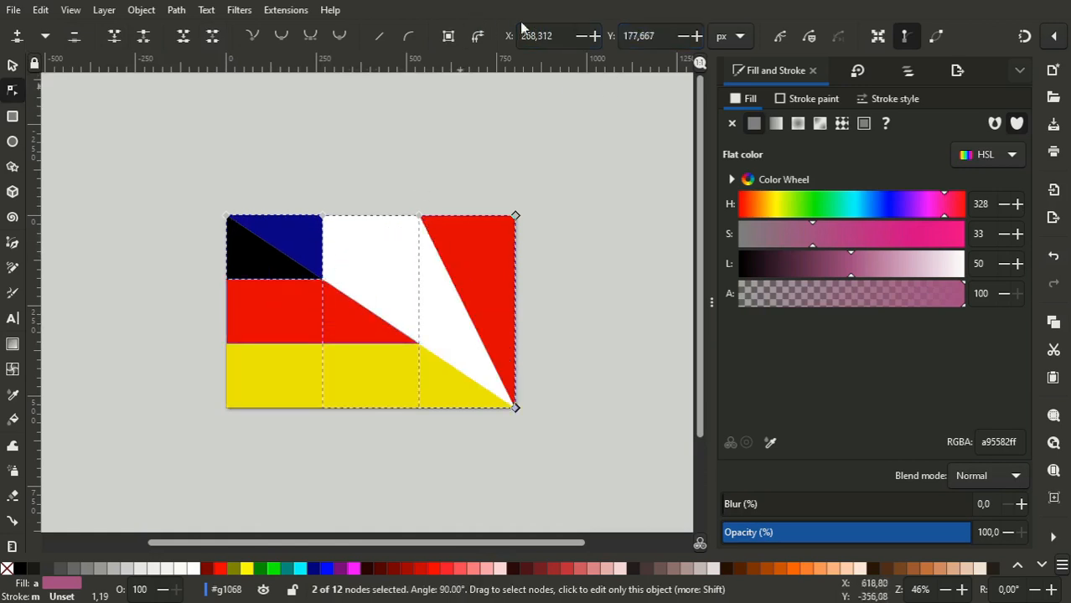
pyautogui.hotkey('ctrl', 'a')
pyautogui.write('800')
pyautogui.press('Tab')
pyautogui.write('533')
pyautogui.press('Return')
# - Open the three German stripes for node editing and move the diagonal nodes shared by red and yellow to X 800, Y 533 px
pyautogui.click(264, 263)
pyautogui.click(280, 333)
pyautogui.click(294, 407)
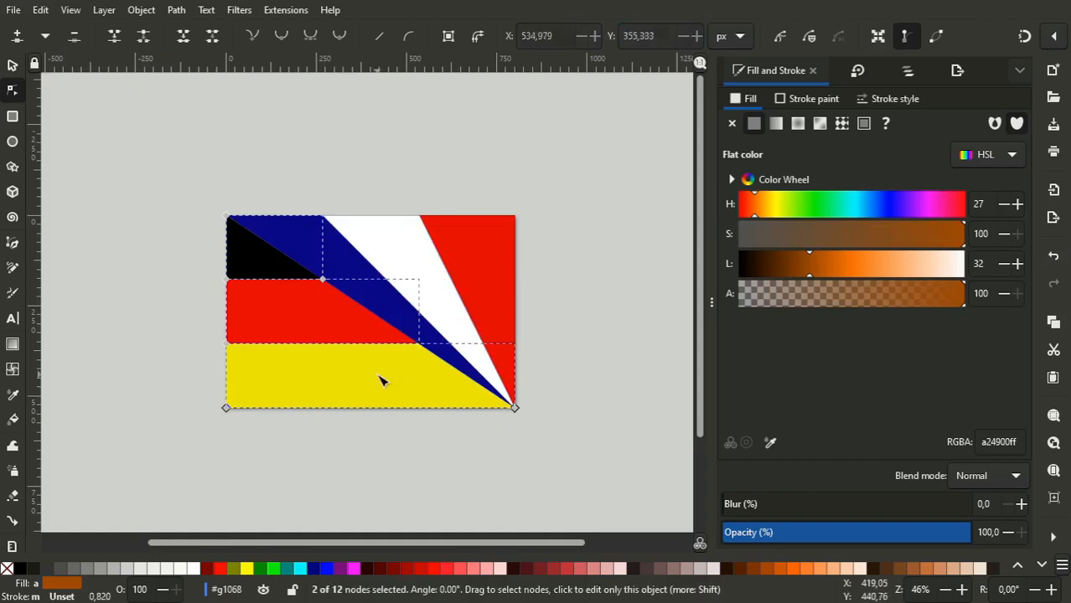
pyautogui.click(558, 29)
pyautogui.hotkey('ctrl', 'a')
pyautogui.write('800')
pyautogui.press('Tab')
pyautogui.write('533')
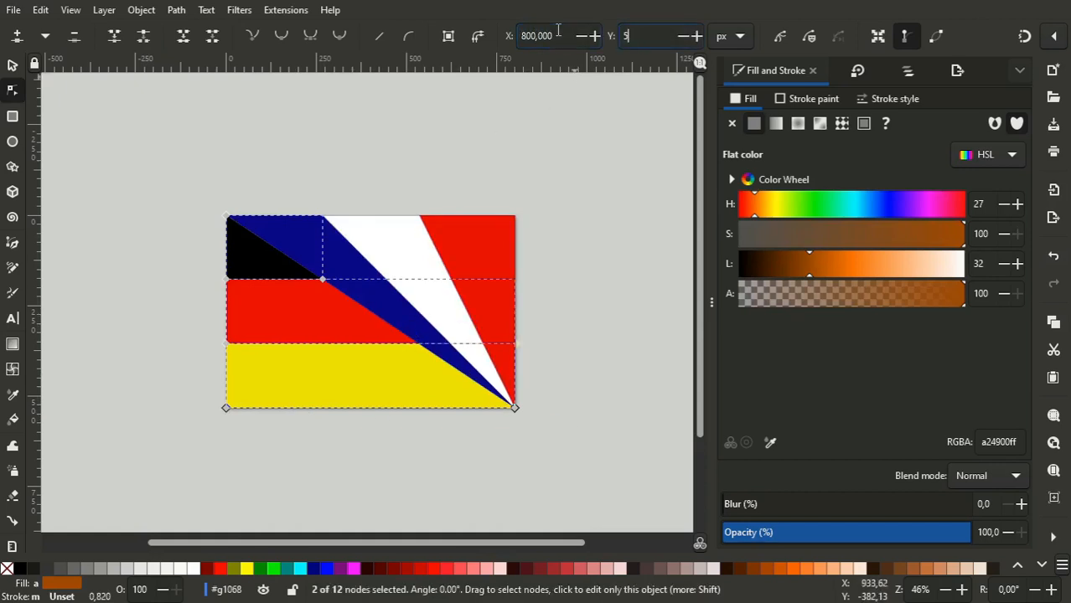
pyautogui.press('Return')
# - Move the diagonal nodes shared by the black and red German stripes to X 800, Y 533 px, and deselect the nodes
pyautogui.moveTo(259, 246); pyautogui.dragTo(403, 310)
pyautogui.click(563, 27)
pyautogui.hotkey('ctrl', 'a')
pyautogui.write('800')
pyautogui.press('Tab')
pyautogui.write('533')
pyautogui.press('Return')
pyautogui.click(168, 163)
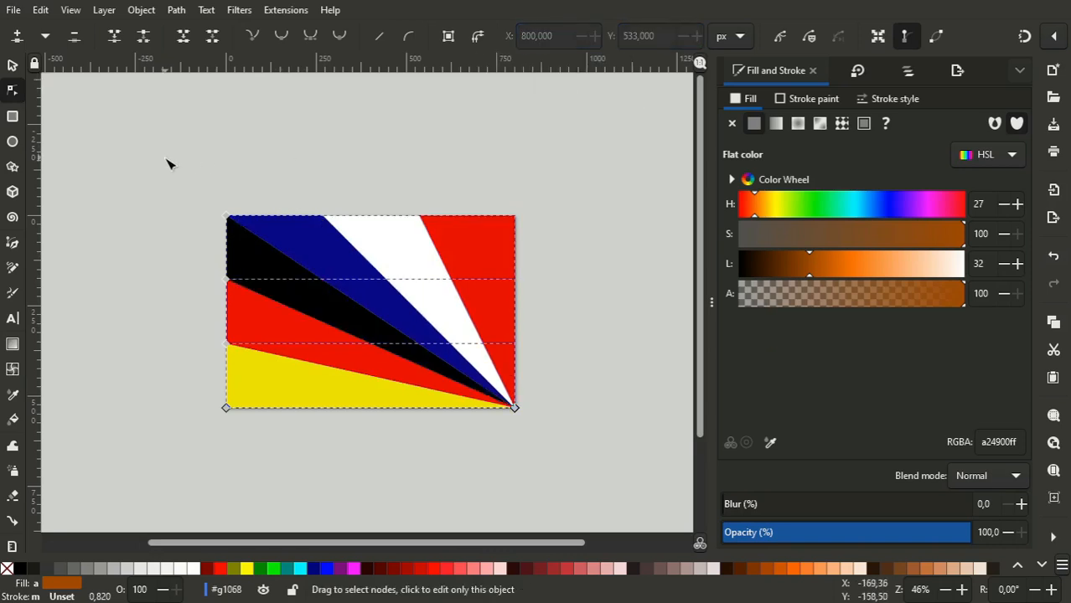
# - Clear the selection and draw a rectangle about 289 by 167 px in the empty area above the flag
pyautogui.click(11, 67)
pyautogui.click(112, 350)
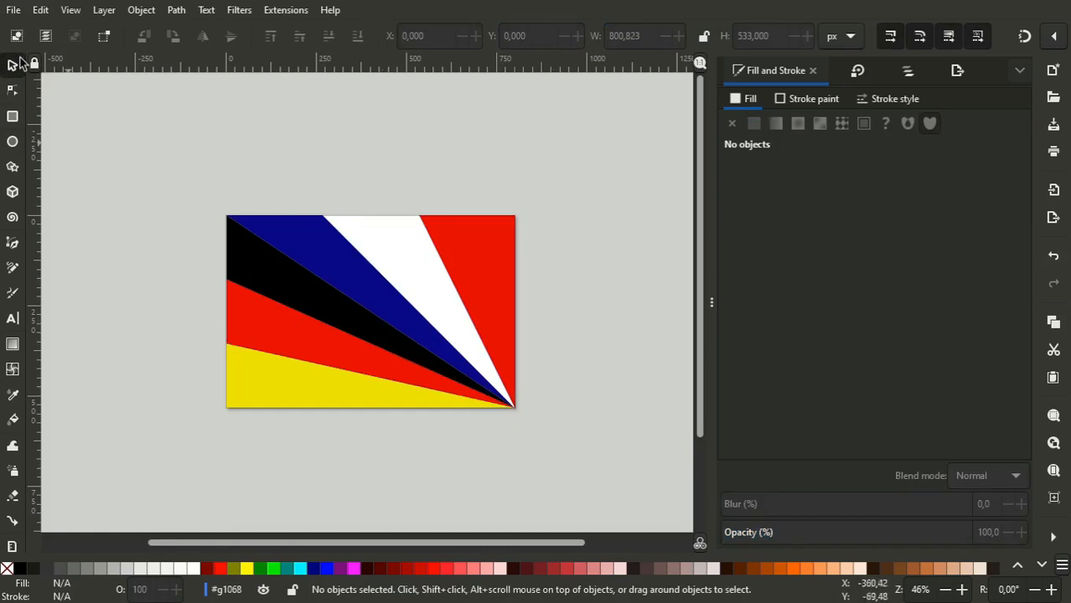
pyautogui.click(12, 115)
pyautogui.moveTo(310, 99); pyautogui.dragTo(414, 158)
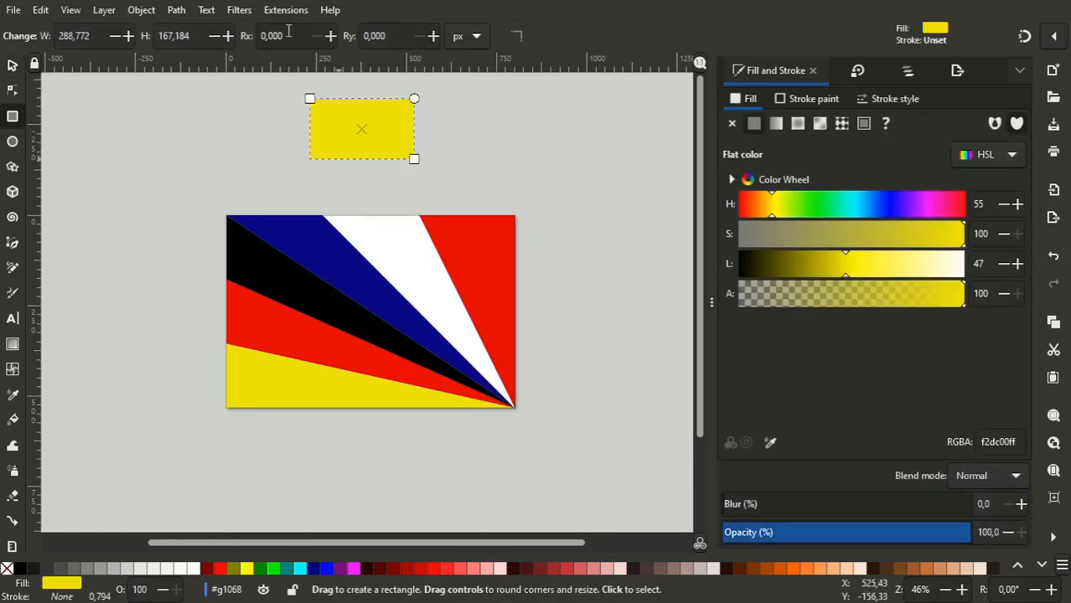
pyautogui.click(11, 66)
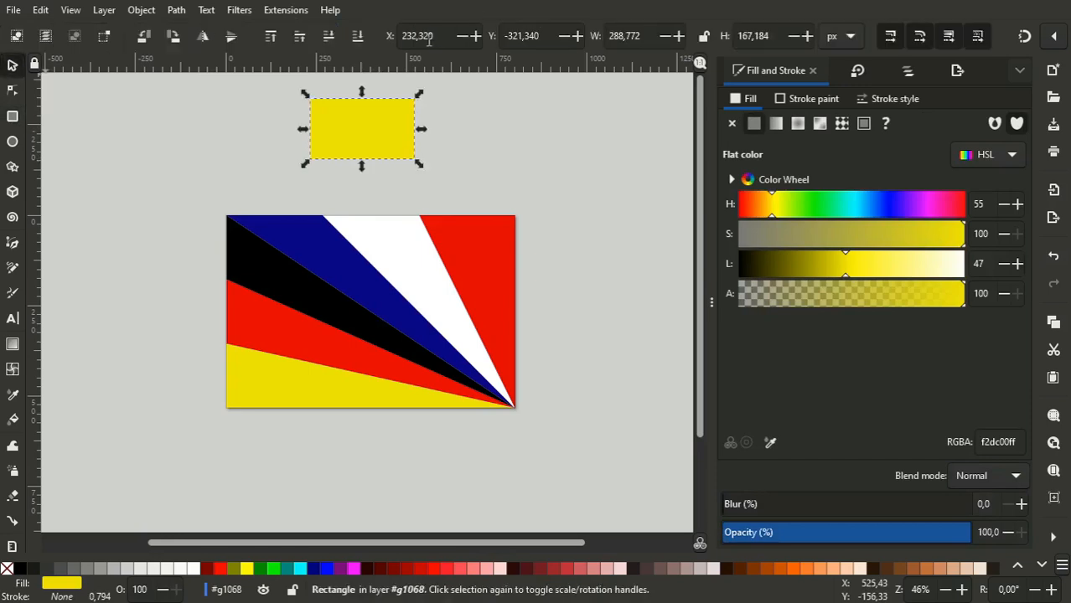
# - Position the rectangle at X 400, Y 266.5 px and set its size to 400 px wide by 533/2 px high
pyautogui.hotkey('ctrl', 'a')
pyautogui.press('Tab')
pyautogui.press('Tab')
pyautogui.hotkey('shift', 'Tab')
pyautogui.hotkey('shift', 'Tab')
pyautogui.write('400')
pyautogui.press('Tab')
pyautogui.write('266,5')
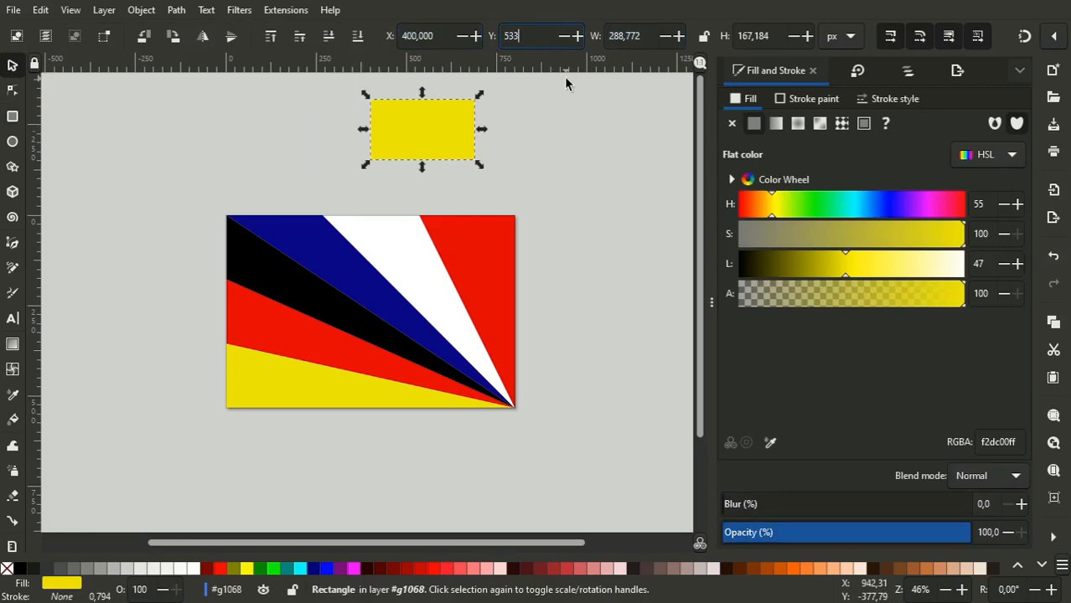
pyautogui.press('Tab')
pyautogui.write('400')
pyautogui.press('Tab')
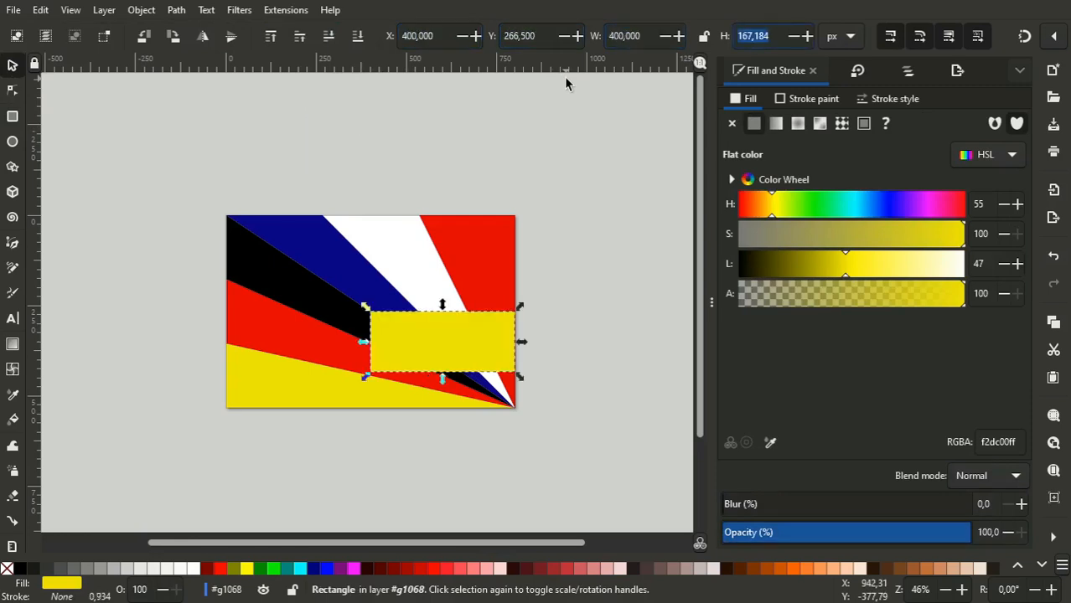
pyautogui.write('533/2')
pyautogui.press('Return')
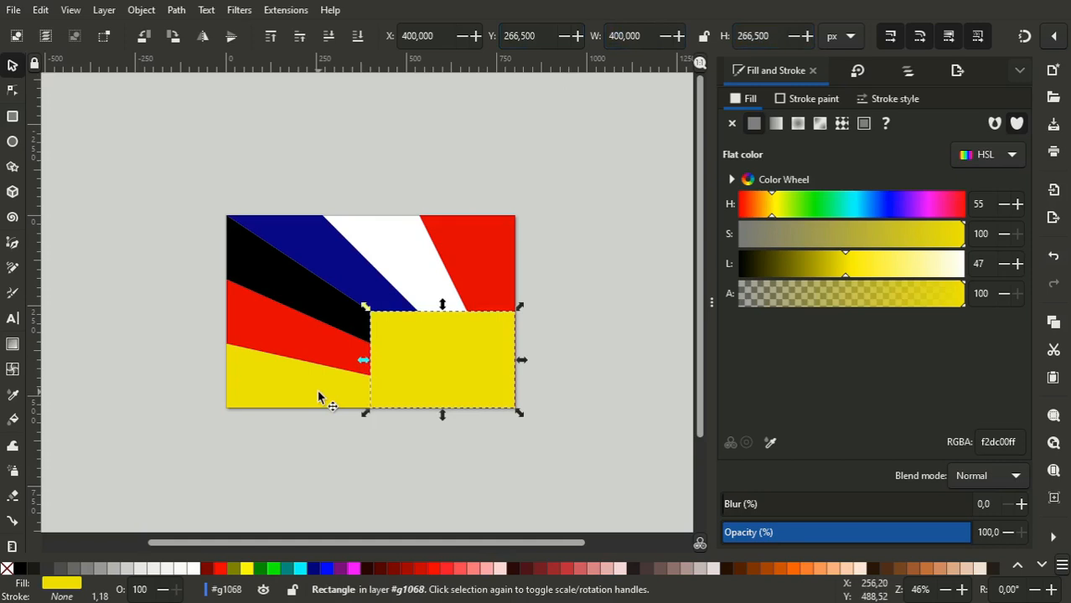
# - Subtract the rectangle's shape from the yellow and red German stripes with Difference, keeping the rectangle
pyautogui.keyDown('shift'); pyautogui.click(302, 375); pyautogui.keyUp('shift')
pyautogui.click(176, 10)
pyautogui.click(200, 109)
pyautogui.click(386, 328)
pyautogui.keyDown('shift'); pyautogui.click(289, 325); pyautogui.keyUp('shift')
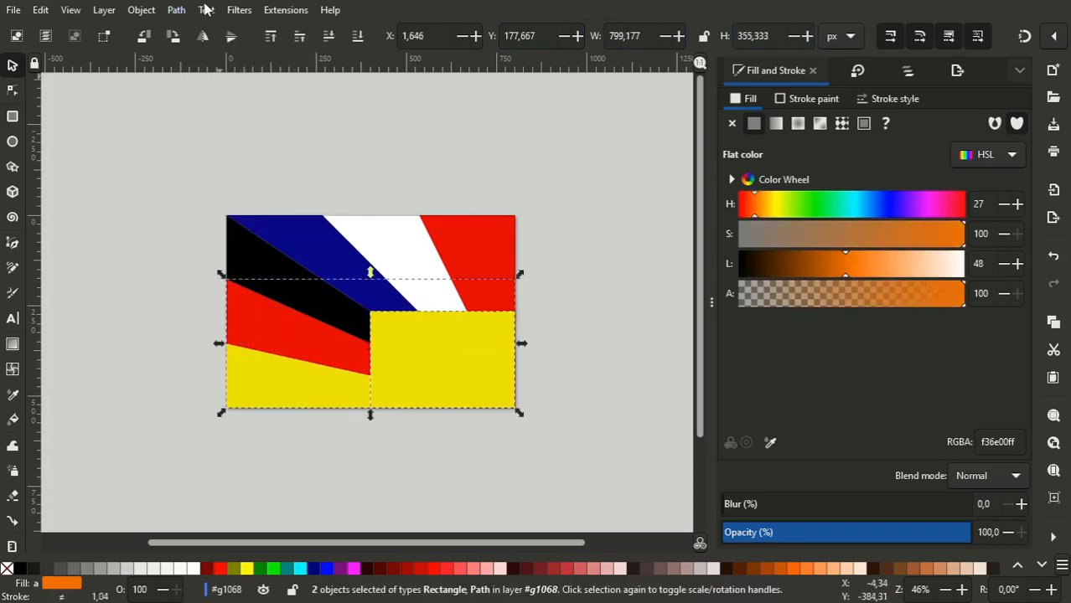
pyautogui.click(178, 9)
pyautogui.click(203, 110)
# - Subtract the rectangle's shape from the black and dark blue stripes with Difference, keeping the rectangle
pyautogui.click(413, 358)
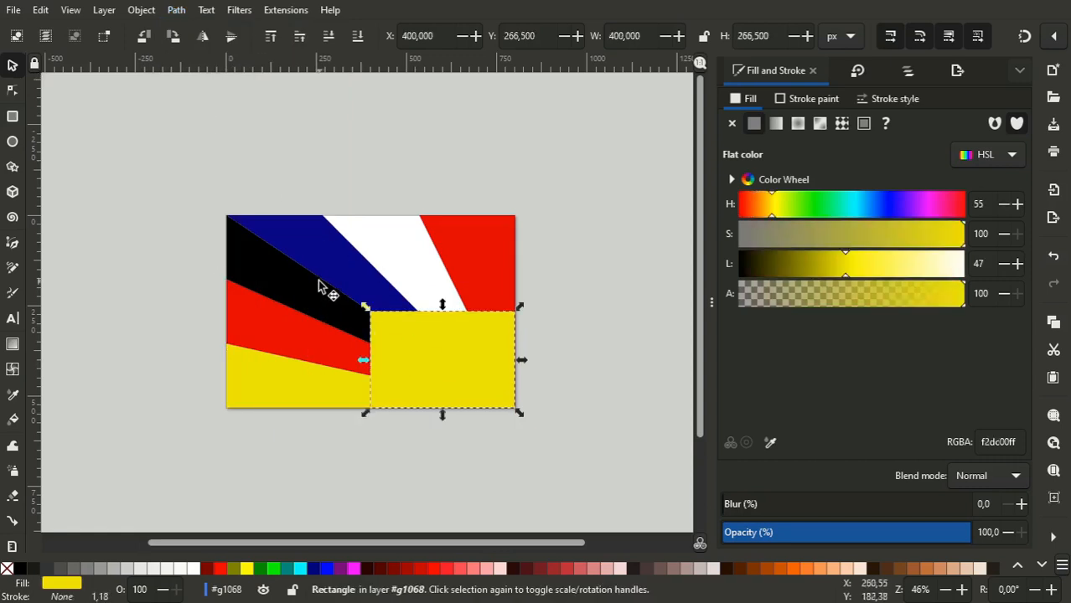
pyautogui.keyDown('shift'); pyautogui.click(318, 285); pyautogui.keyUp('shift')
pyautogui.click(176, 9)
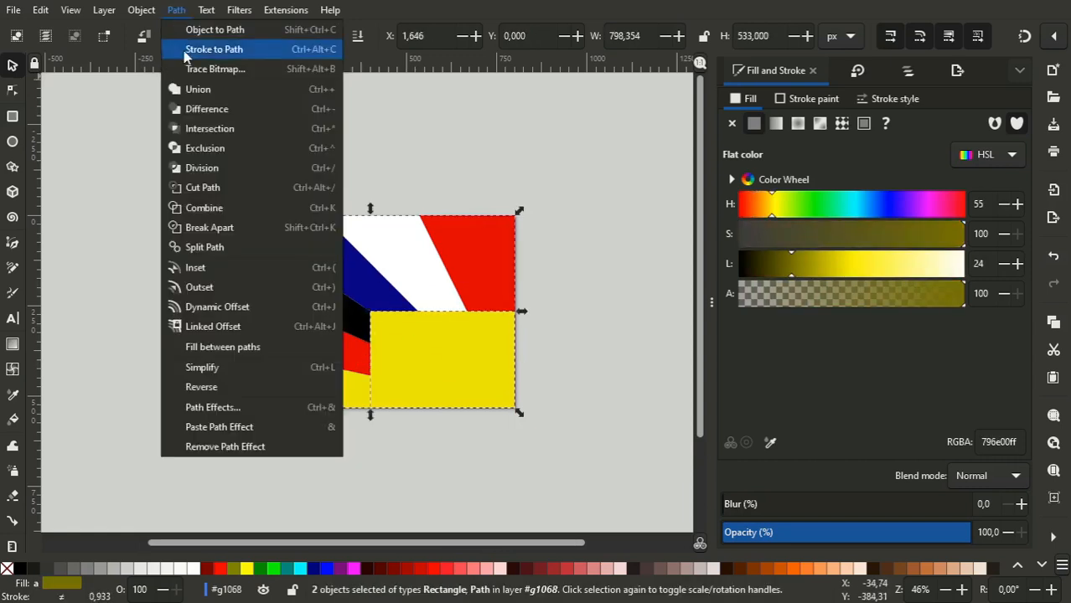
pyautogui.click(223, 109)
pyautogui.click(390, 335)
pyautogui.click(282, 325)
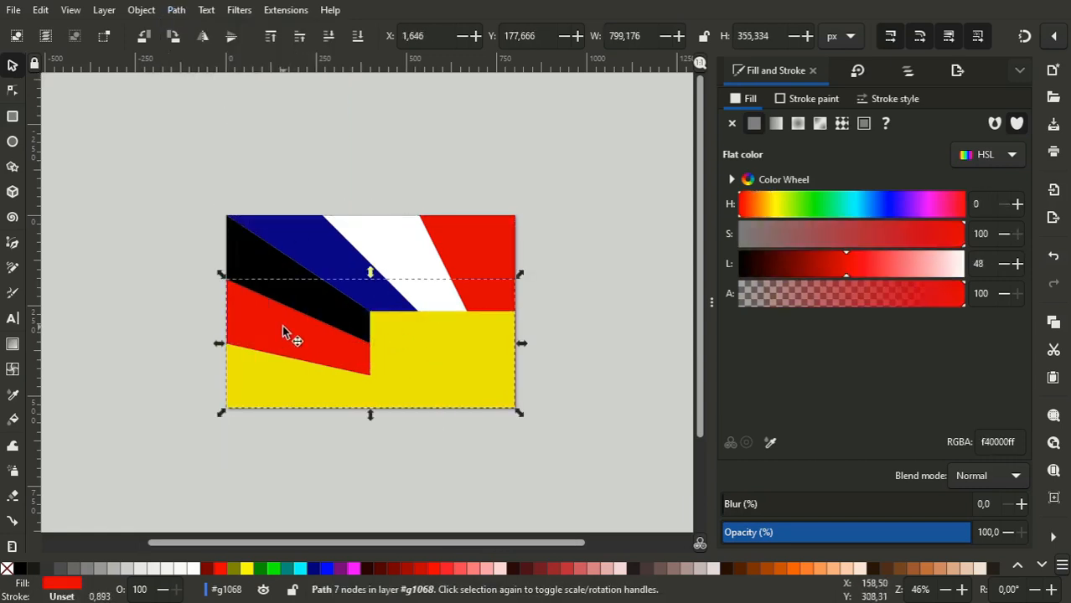
pyautogui.click(447, 379)
pyautogui.keyDown('shift'); pyautogui.click(345, 263); pyautogui.keyUp('shift')
pyautogui.click(176, 9)
pyautogui.click(220, 106)
# - Subtract the rectangle's shape from the white and red French stripes with Difference, keeping the rectangle
pyautogui.click(454, 358)
pyautogui.keyDown('shift'); pyautogui.click(425, 255); pyautogui.keyUp('shift')
pyautogui.click(176, 10)
pyautogui.click(220, 106)
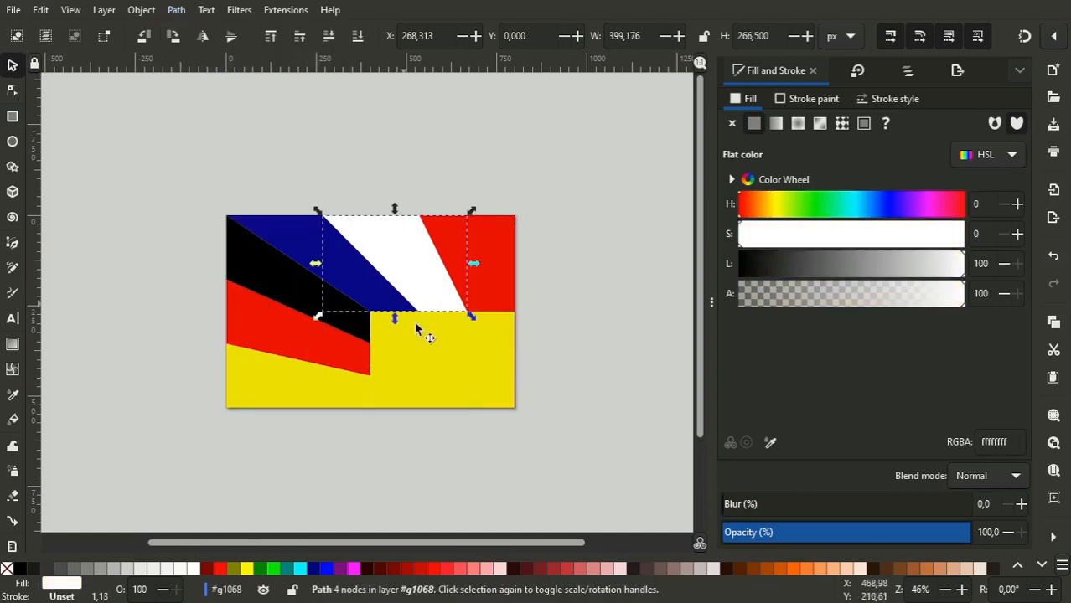
pyautogui.click(470, 394)
pyautogui.keyDown('shift'); pyautogui.click(509, 227); pyautogui.keyUp('shift')
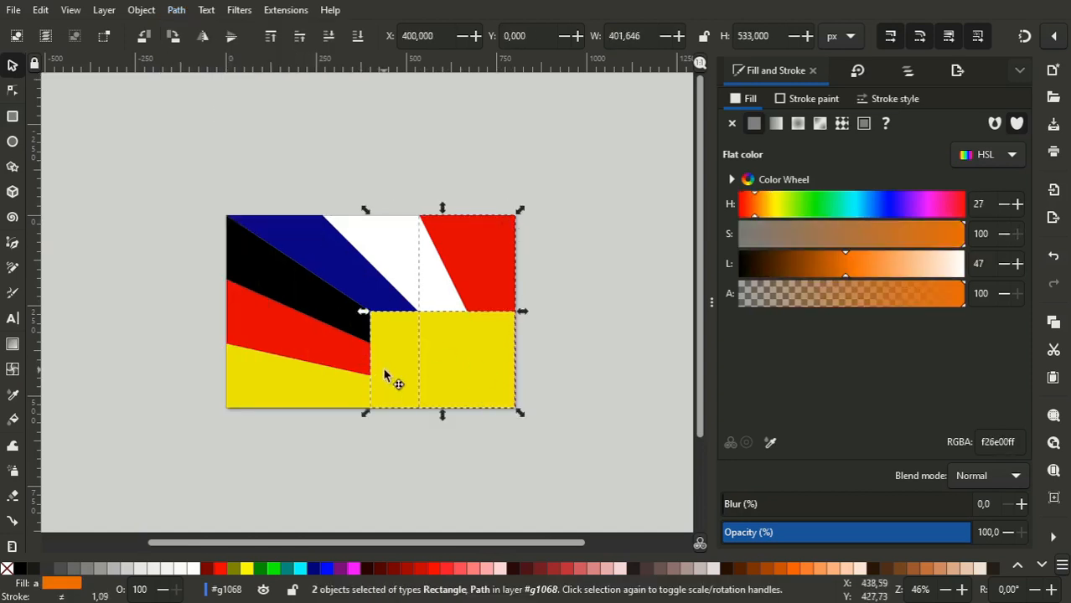
pyautogui.click(567, 359)
pyautogui.click(395, 357)
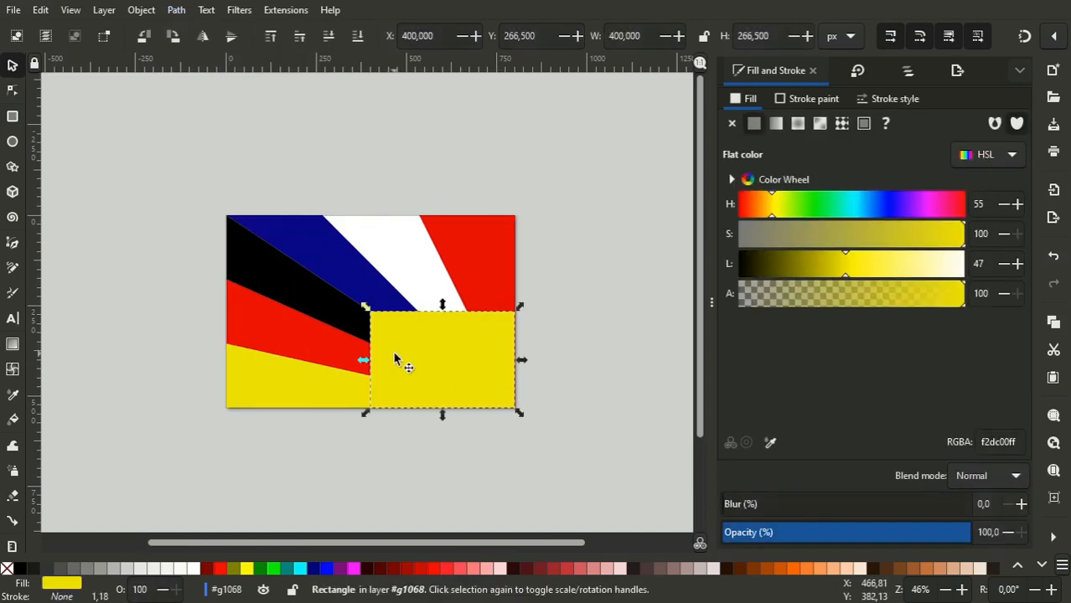
pyautogui.keyDown('shift'); pyautogui.click(476, 269); pyautogui.keyUp('shift')
pyautogui.click(176, 9)
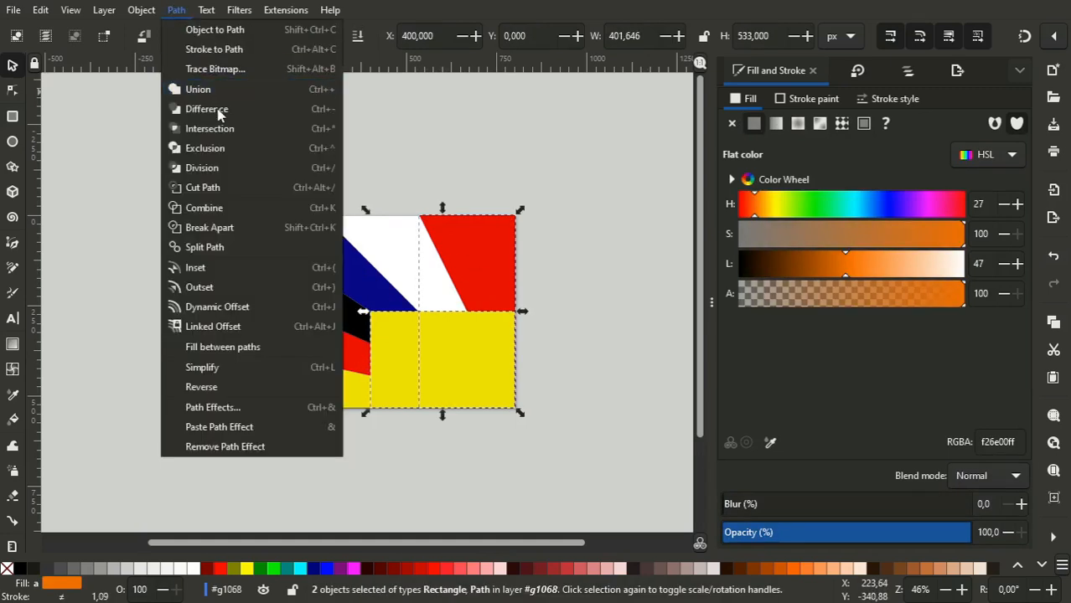
pyautogui.click(220, 106)
# - Delete the German red stripe's leftover nodes at the flag's lower-right corner
pyautogui.click(448, 453)
pyautogui.click(305, 337)
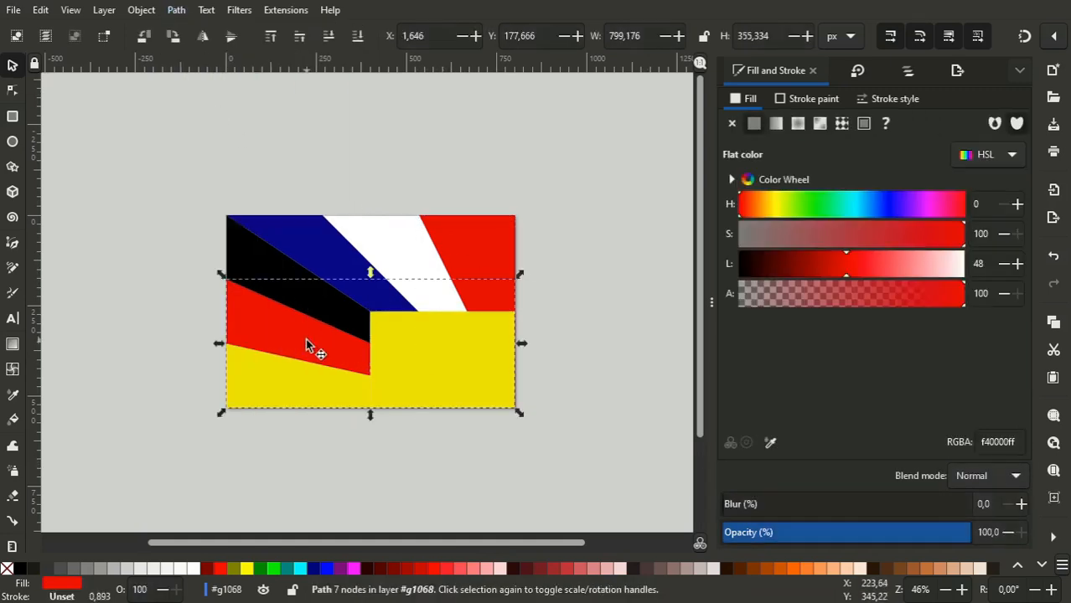
pyautogui.click(7, 93)
pyautogui.moveTo(564, 330); pyautogui.dragTo(488, 462)
pyautogui.press('Delete')
# - Delete the yellow rectangle from the flag's lower-right quarter and undo the deletion
pyautogui.click(13, 64)
pyautogui.click(423, 388)
pyautogui.press('Delete')
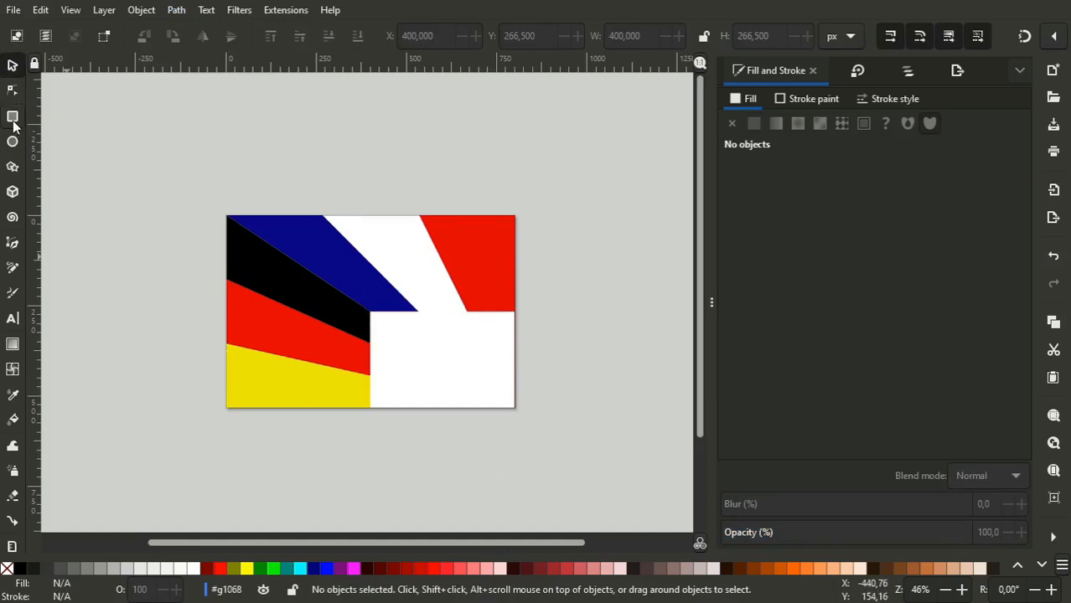
pyautogui.hotkey('ctrl', 'z')
# - Recolour the rectangle dark blue with hue 247 and lightness 14, and clear the selection
pyautogui.click(446, 373)
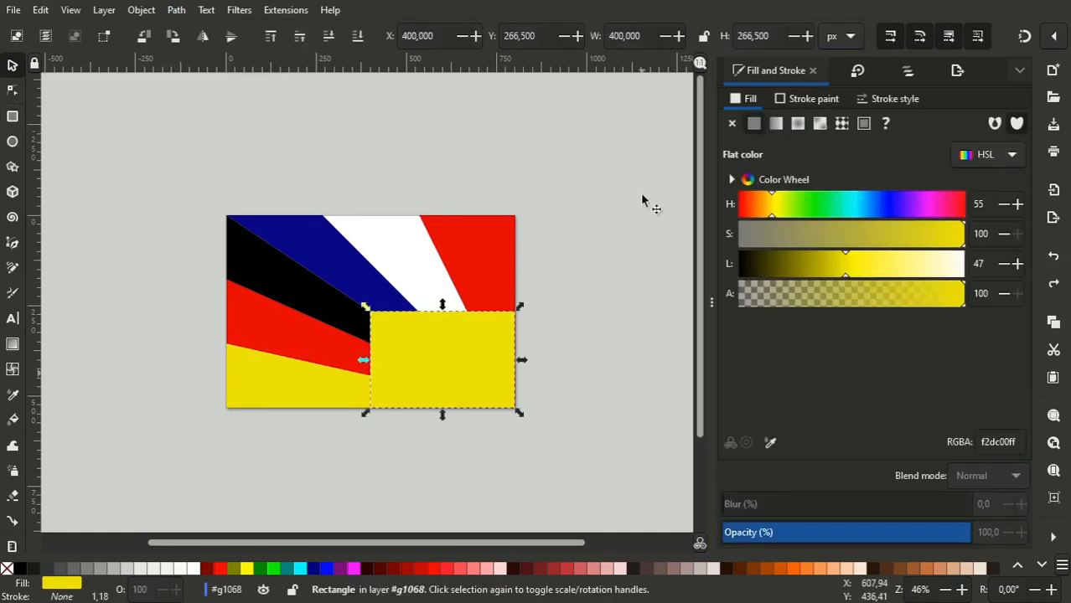
pyautogui.moveTo(838, 210); pyautogui.dragTo(895, 209)
pyautogui.moveTo(841, 266); pyautogui.dragTo(771, 272)
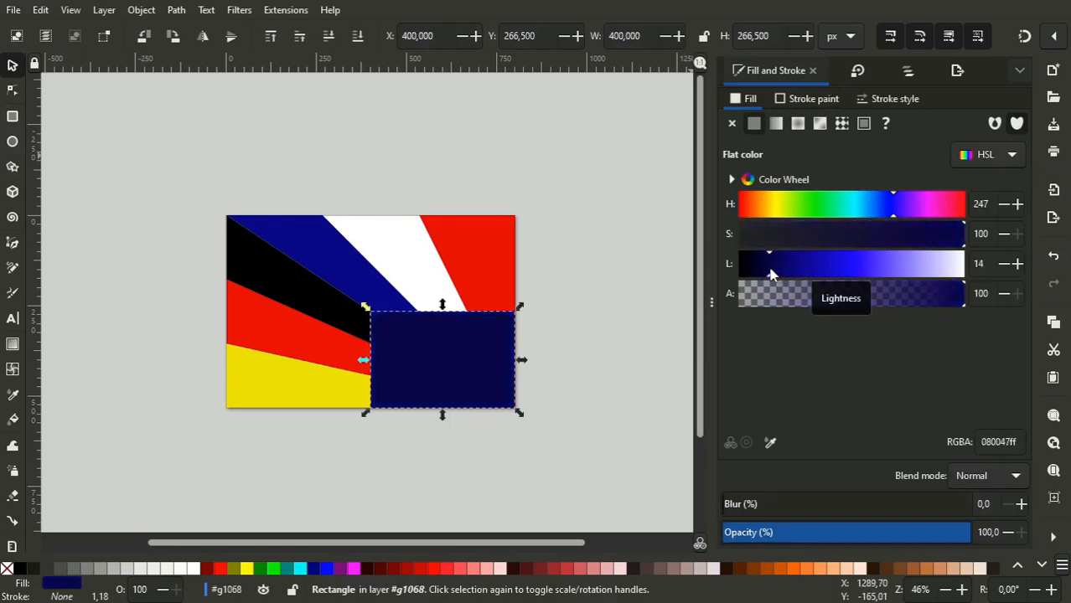
pyautogui.click(566, 364)
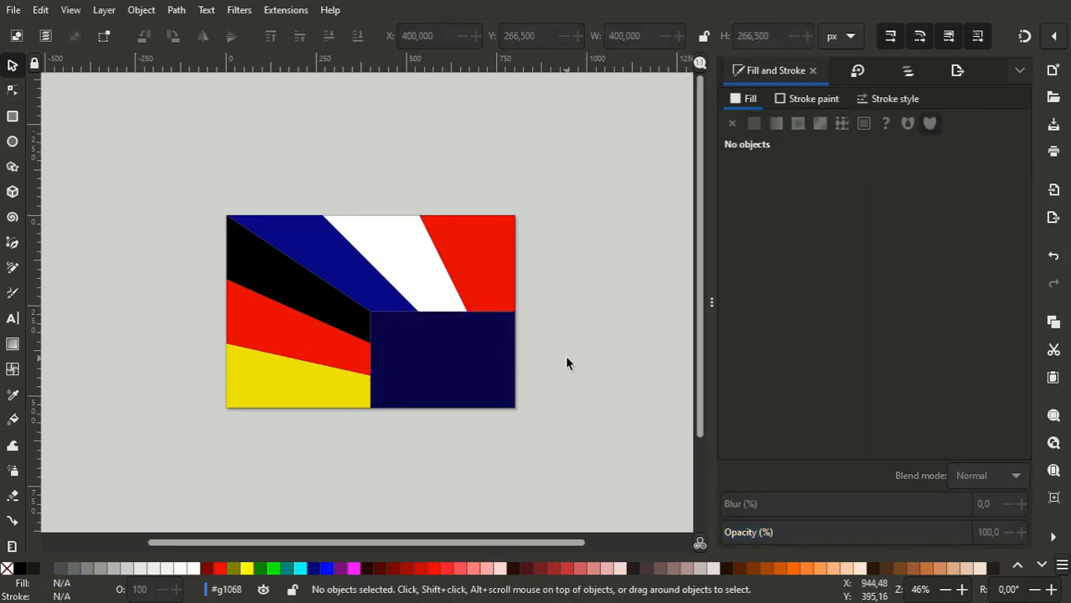
# - Draw an upright five-cornered star about 244 px wide and 232 px high above the flag
pyautogui.click(13, 167)
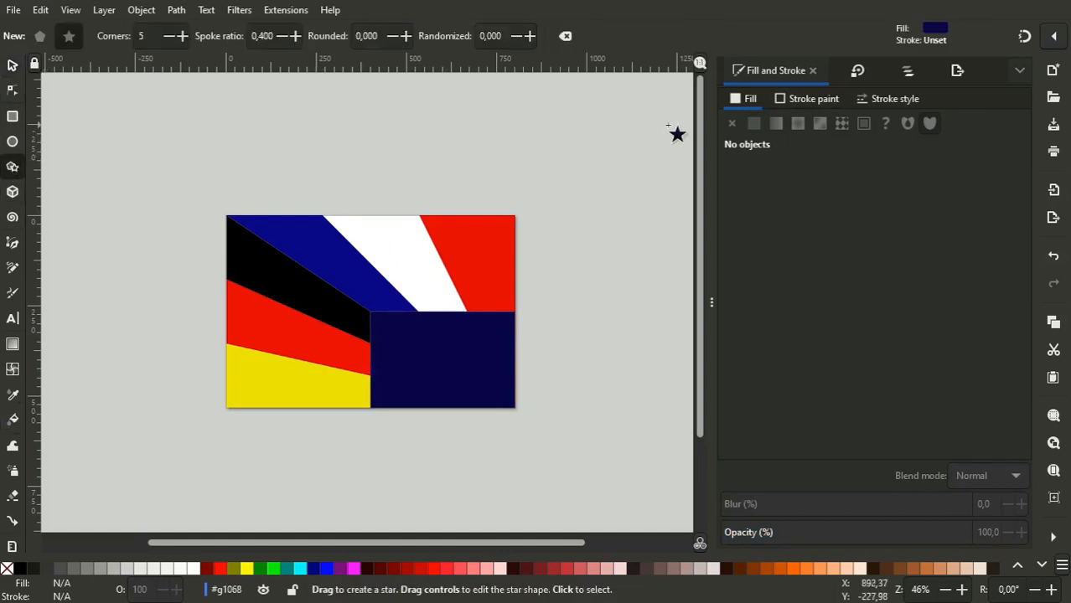
pyautogui.moveTo(397, 138)
pyautogui.mouseDown()
pyautogui.moveTo(354, 144)
pyautogui.moveTo(397, 92)
pyautogui.mouseUp()
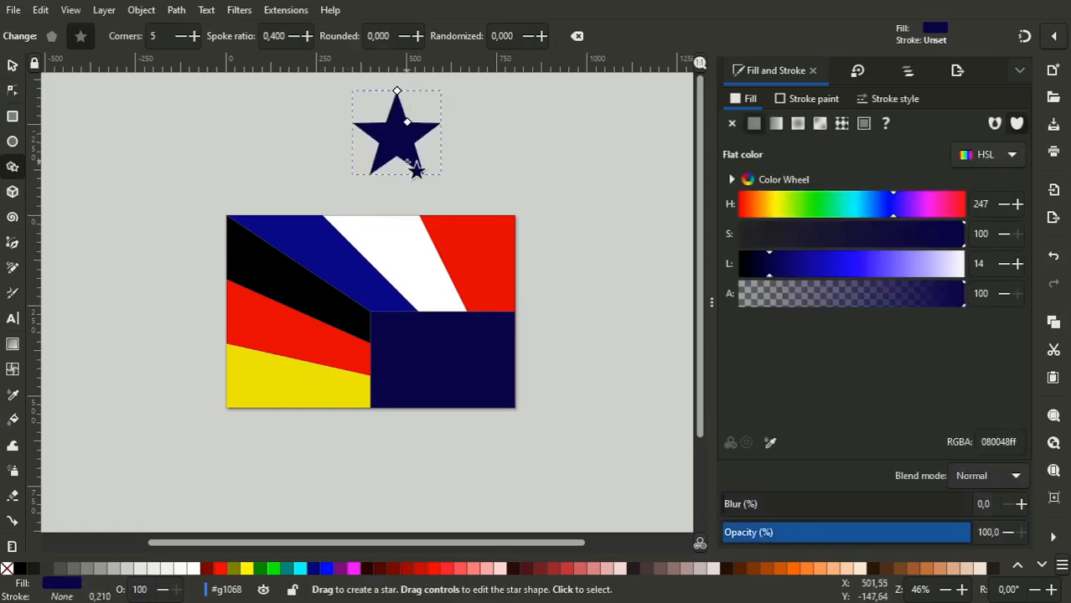
pyautogui.press('s')
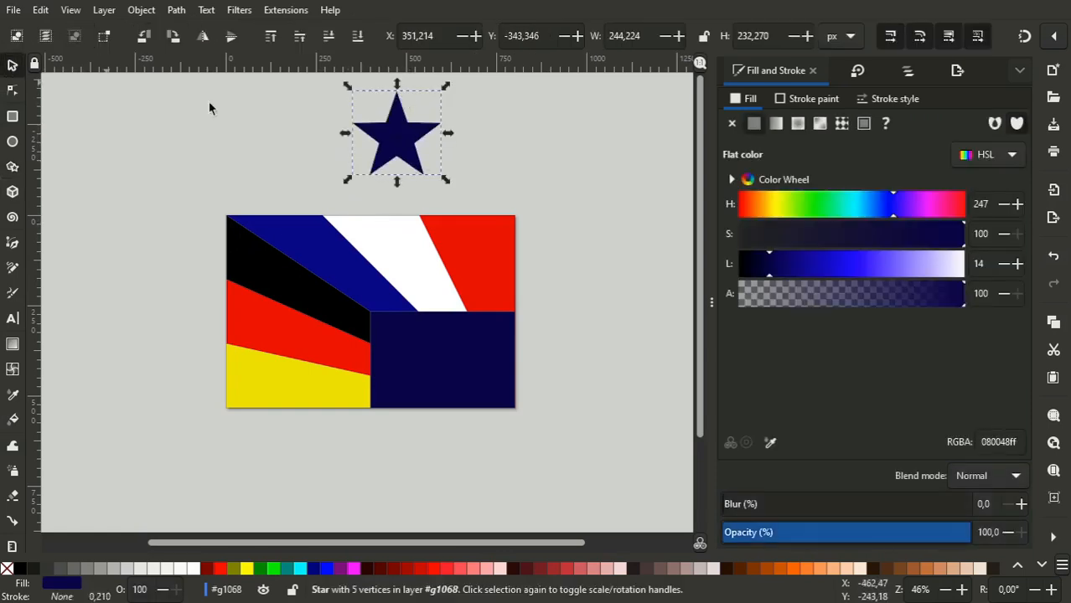
# - Fill the star with yellow sampled from the German stripe and set its lightness to 58
pyautogui.click(771, 442)
pyautogui.click(298, 387)
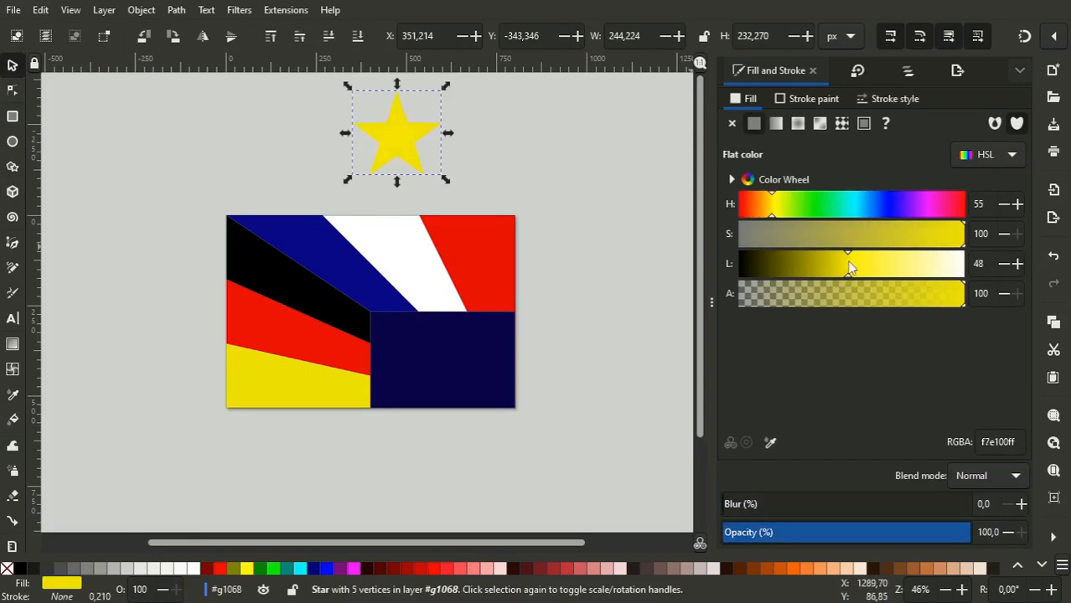
pyautogui.moveTo(854, 269); pyautogui.dragTo(873, 269)
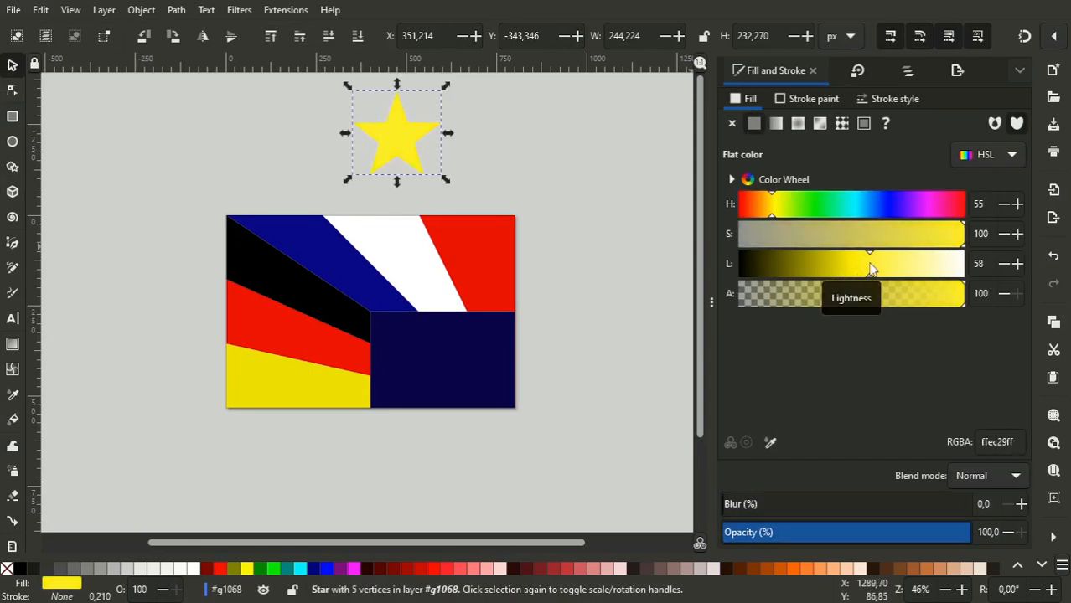
# - Move the star onto the dark blue panel and centre it horizontally there at X 477.888 px
pyautogui.moveTo(414, 146); pyautogui.dragTo(459, 378)
pyautogui.click(504, 331)
pyautogui.click(443, 35)
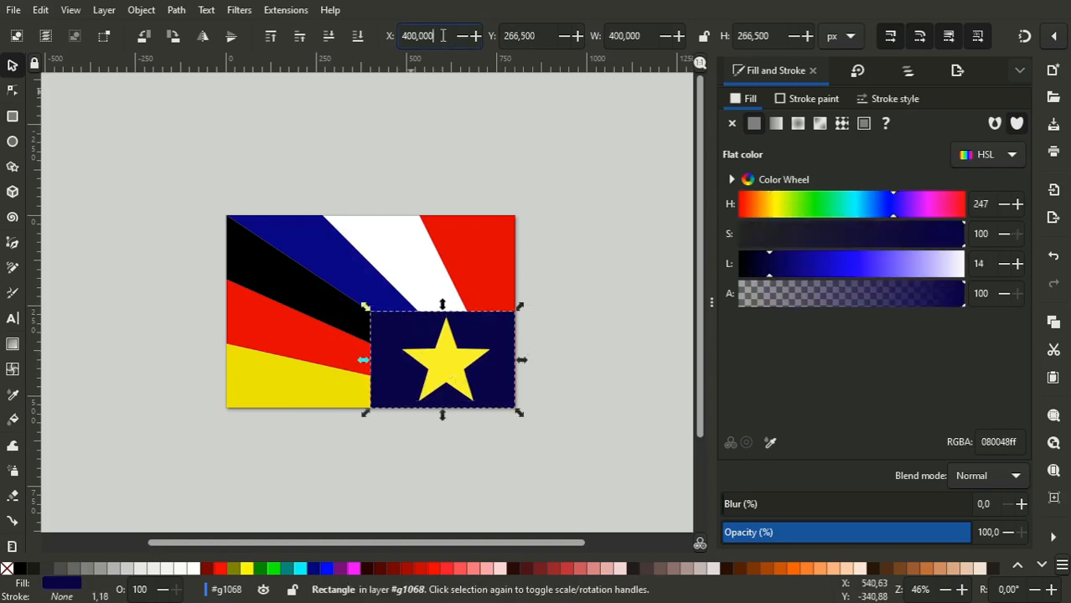
pyautogui.click(441, 349)
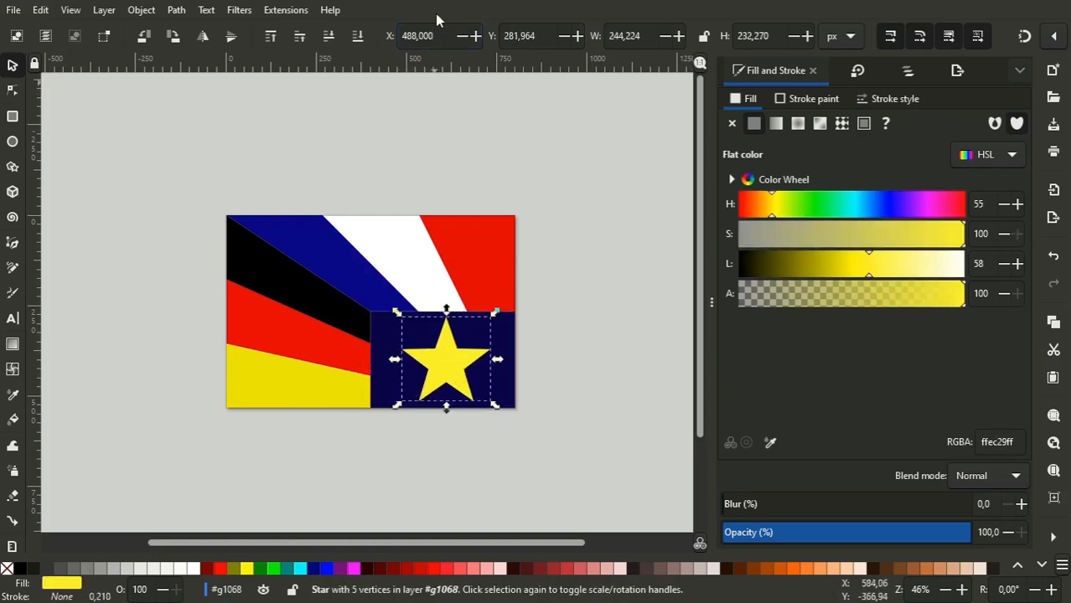
pyautogui.doubleClick(643, 38)
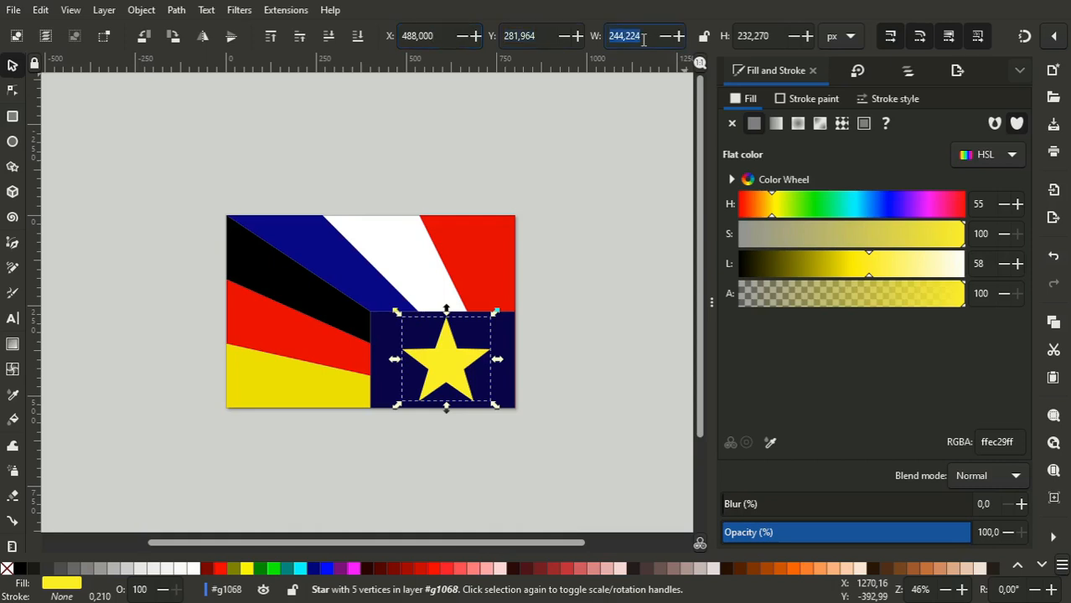
pyautogui.hotkey('shift', 'Tab')
pyautogui.hotkey('shift', 'Tab')
pyautogui.write('4')
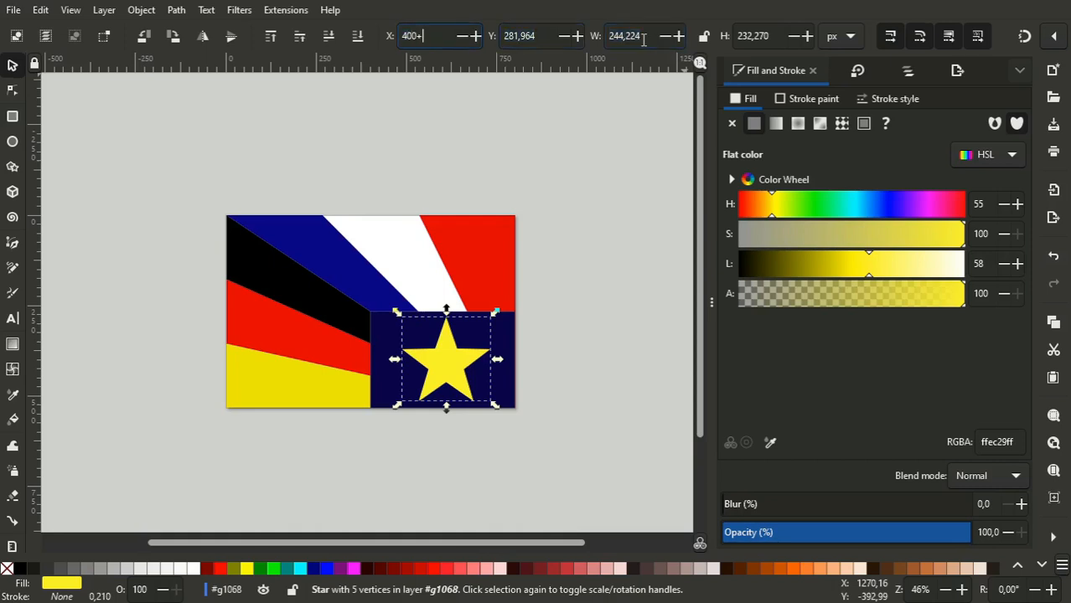
pyautogui.write('00-244,224/2')
pyautogui.press('Return')
# - Centre the star vertically on the dark blue panel with Y set to 533/2+533/4 minus half its height, and clear the selection
pyautogui.click(769, 35)
pyautogui.hotkey('ctrl', 'c')
pyautogui.click(547, 35)
pyautogui.hotkey('ctrl', 'a')
pyautogui.write('533/2')
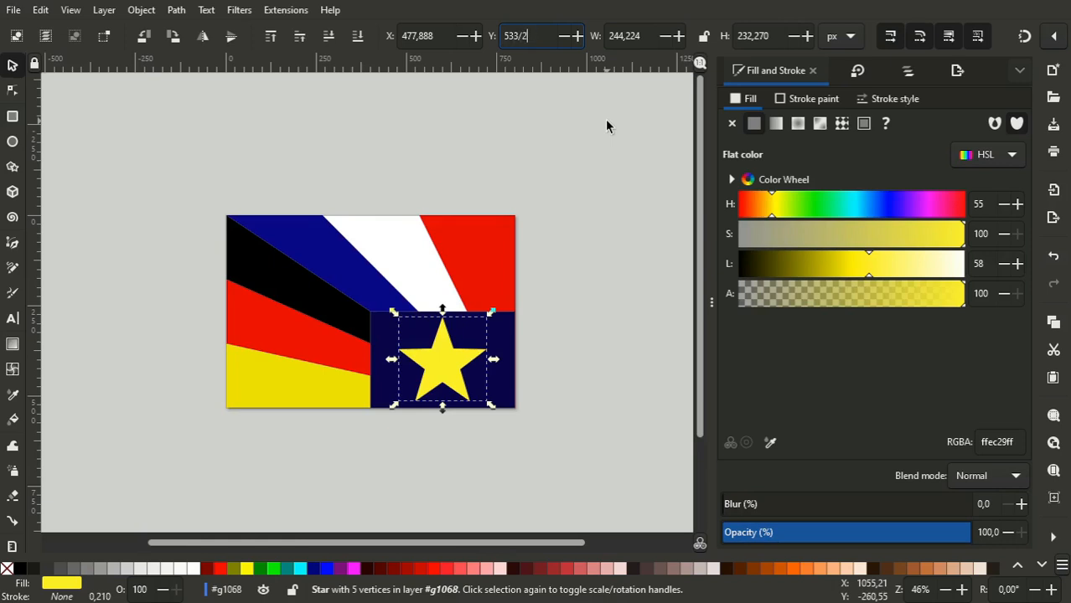
pyautogui.write('+')
pyautogui.press('BackSpace')
pyautogui.press('BackSpace')
pyautogui.write('2+533/4-')
pyautogui.hotkey('ctrl', 'v')
pyautogui.write('/2')
pyautogui.press('Return')
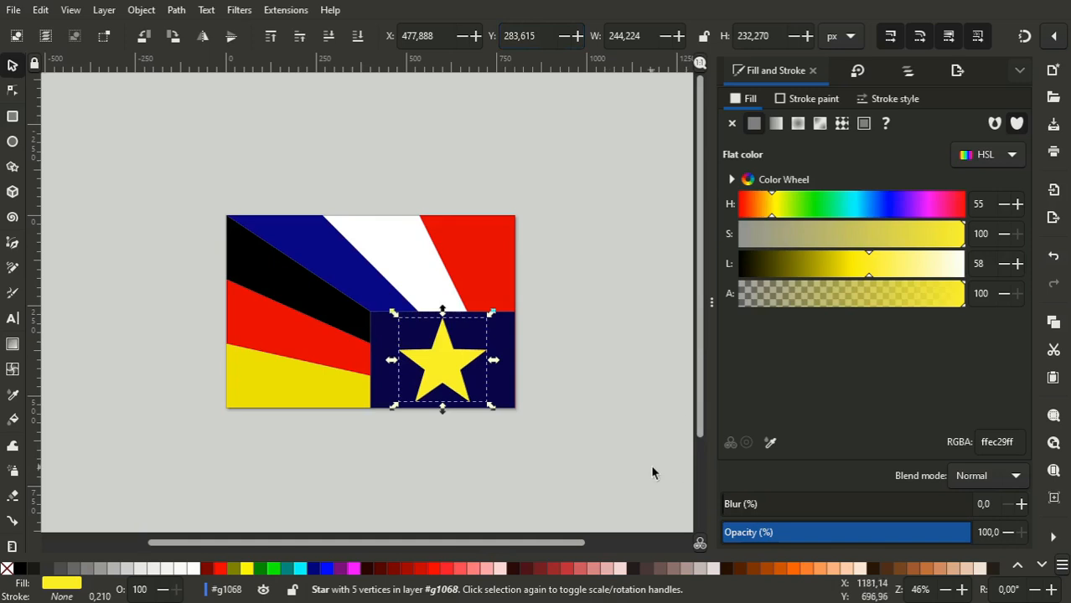
pyautogui.click(600, 430)
# - Duplicate the star and offset the copy horizontally by the star's width plus 50 px, to X 772.112
pyautogui.moveTo(487, 543)
pyautogui.mouseDown()
pyautogui.moveTo(467, 545)
pyautogui.moveTo(501, 544)
pyautogui.mouseUp()
pyautogui.moveTo(701, 372)
pyautogui.mouseDown()
pyautogui.moveTo(697, 389)
pyautogui.moveTo(693, 375)
pyautogui.mouseUp()
pyautogui.click(426, 359)
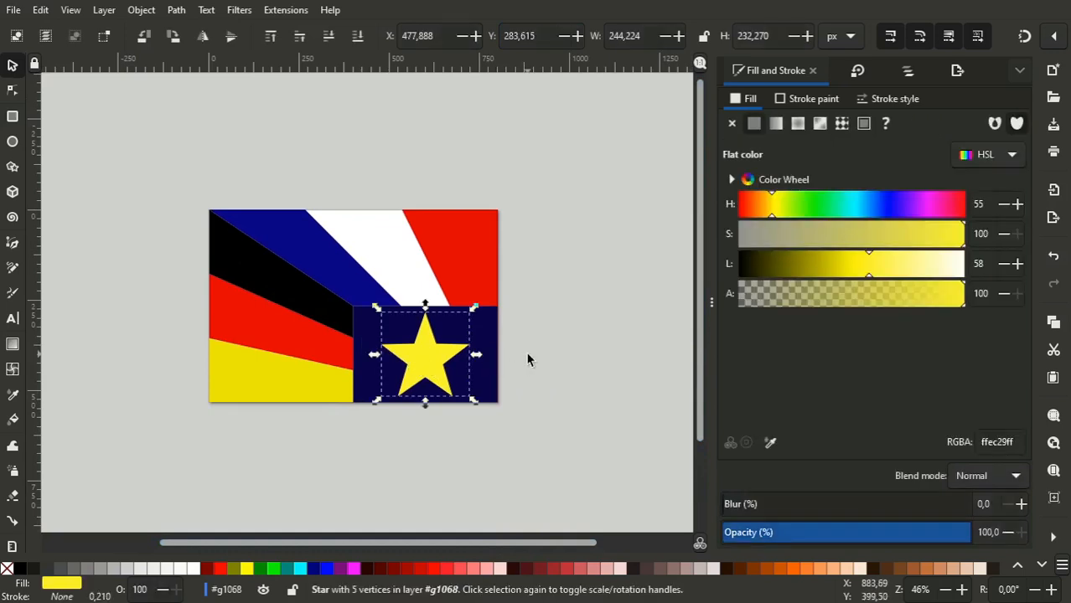
pyautogui.hotkey('shift', 'Tab')
pyautogui.hotkey('ctrl', 'c')
pyautogui.click(444, 39)
pyautogui.write('+')
pyautogui.hotkey('ctrl', 'v')
pyautogui.write('+50')
pyautogui.press('Return')
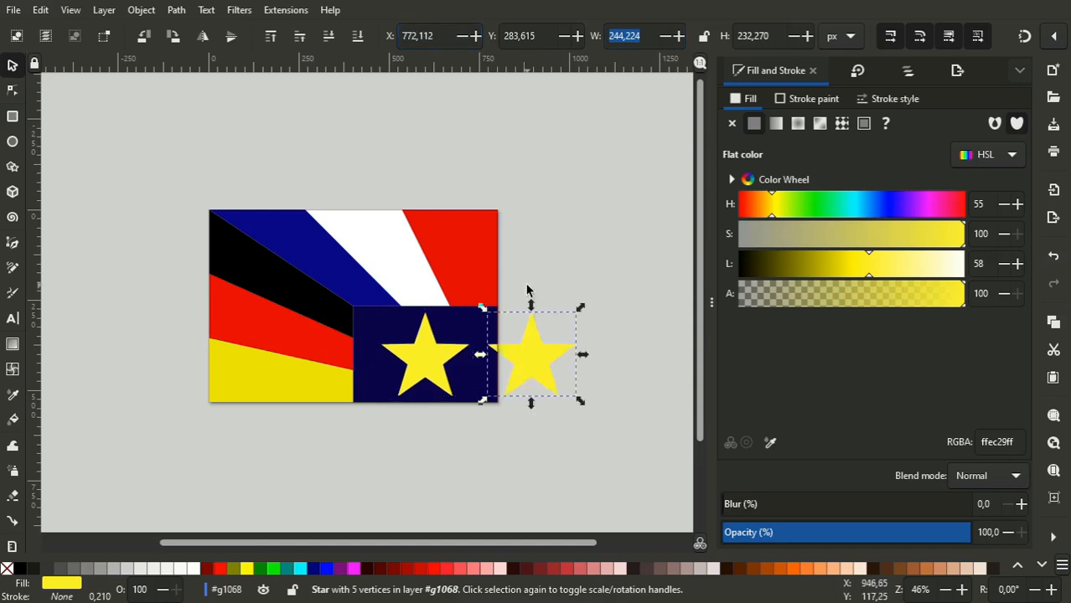
# - Select both stars and scale them down together proportionally to about 320 by 138 px
pyautogui.keyDown('shift'); pyautogui.click(413, 378); pyautogui.keyUp('shift')
pyautogui.doubleClick(652, 37)
pyautogui.click(708, 38)
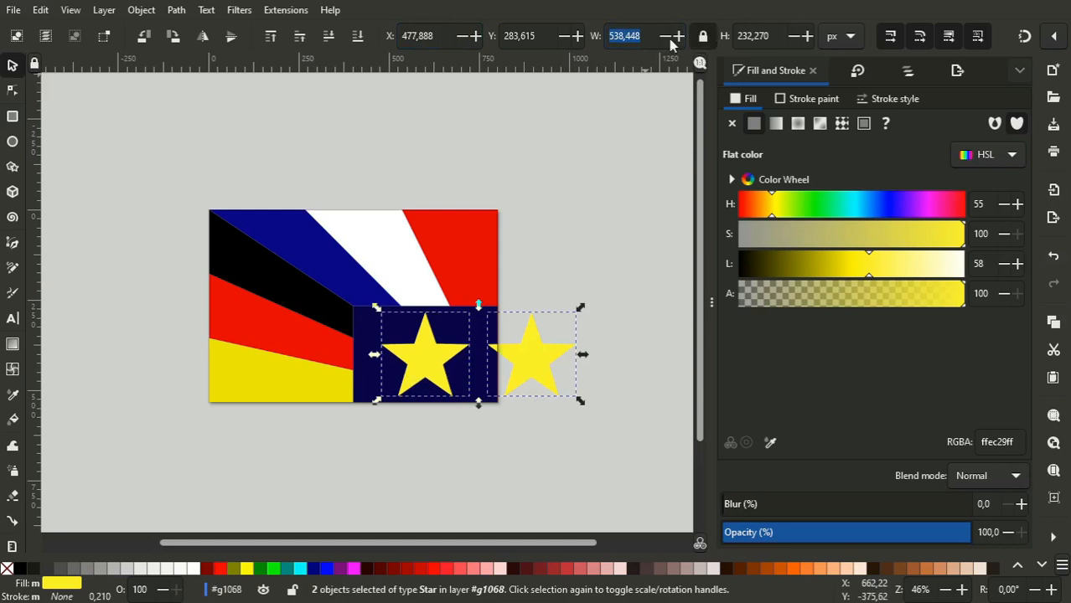
pyautogui.moveTo(580, 308); pyautogui.dragTo(545, 327)
pyautogui.hotkey('ctrl', 'z')
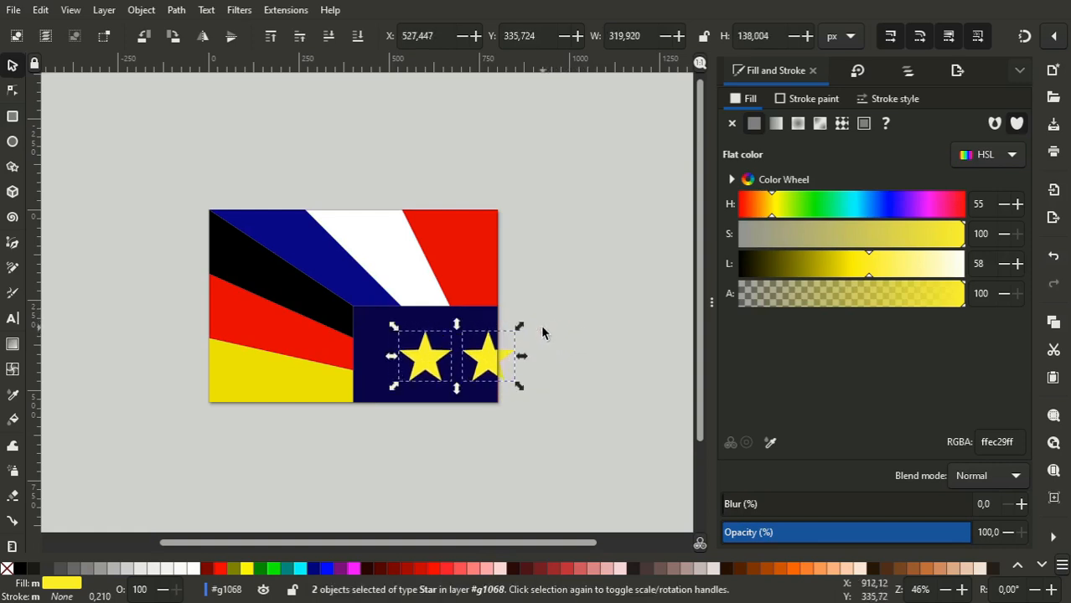
# - Centre the star pair horizontally on the dark blue panel with X set to 600-319.920/2, and clear the selection
pyautogui.tripleClick(438, 30)
pyautogui.write('6')
pyautogui.press('Escape')
pyautogui.tripleClick(636, 32)
pyautogui.hotkey('ctrl', 'c')
pyautogui.tripleClick(429, 36)
pyautogui.write('600-')
pyautogui.hotkey('ctrl', 'v')
pyautogui.write('/2')
pyautogui.press('Return')
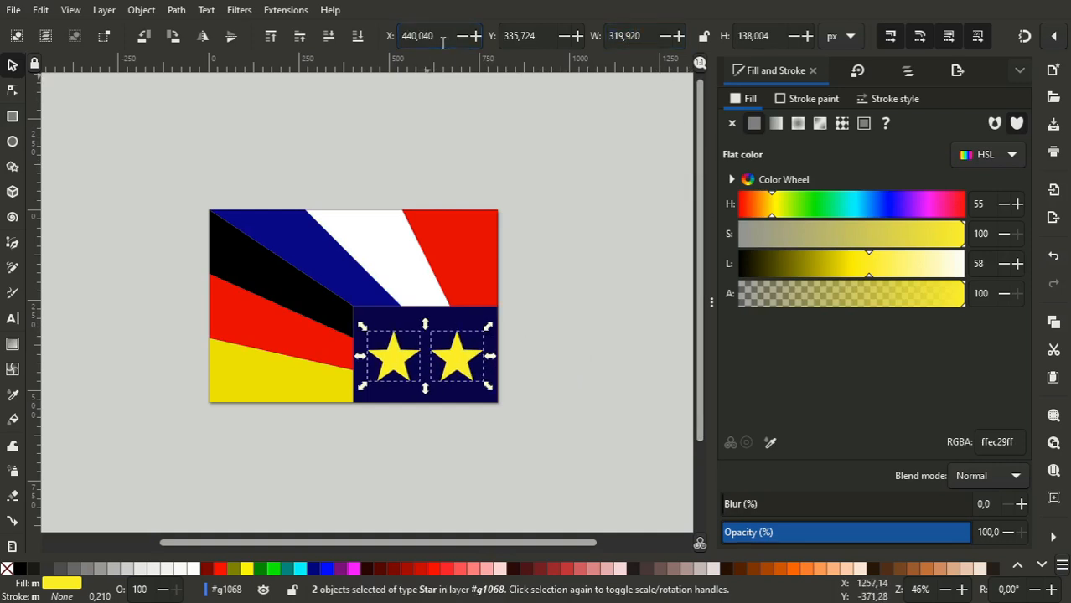
pyautogui.click(610, 442)
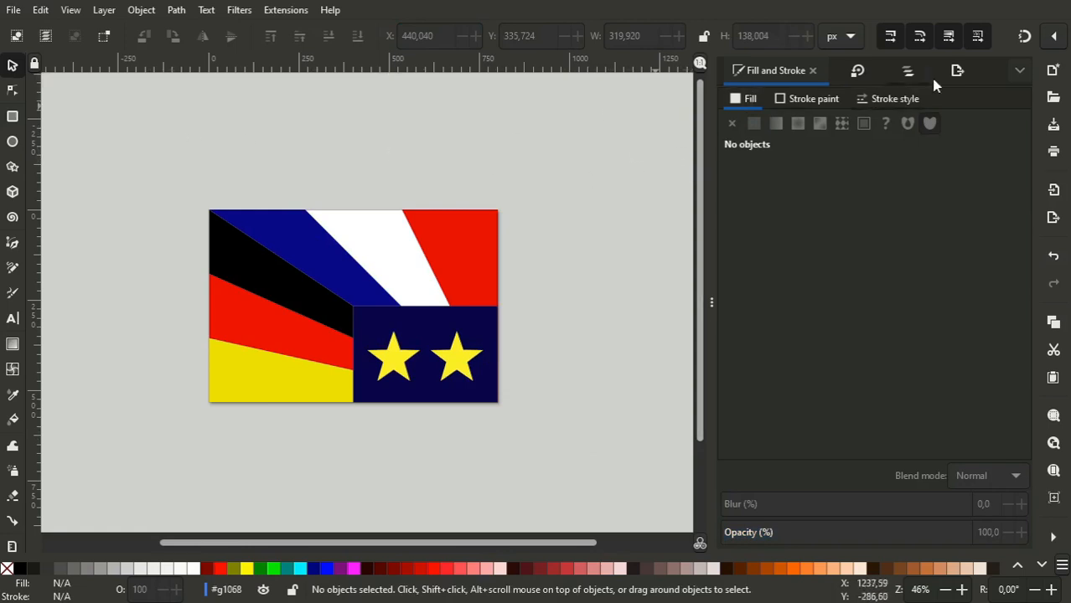
# - Export the page as Plain SVG to D:\Documents\Images\French_German_Union.svg
pyautogui.click(955, 73)
pyautogui.click(948, 497)
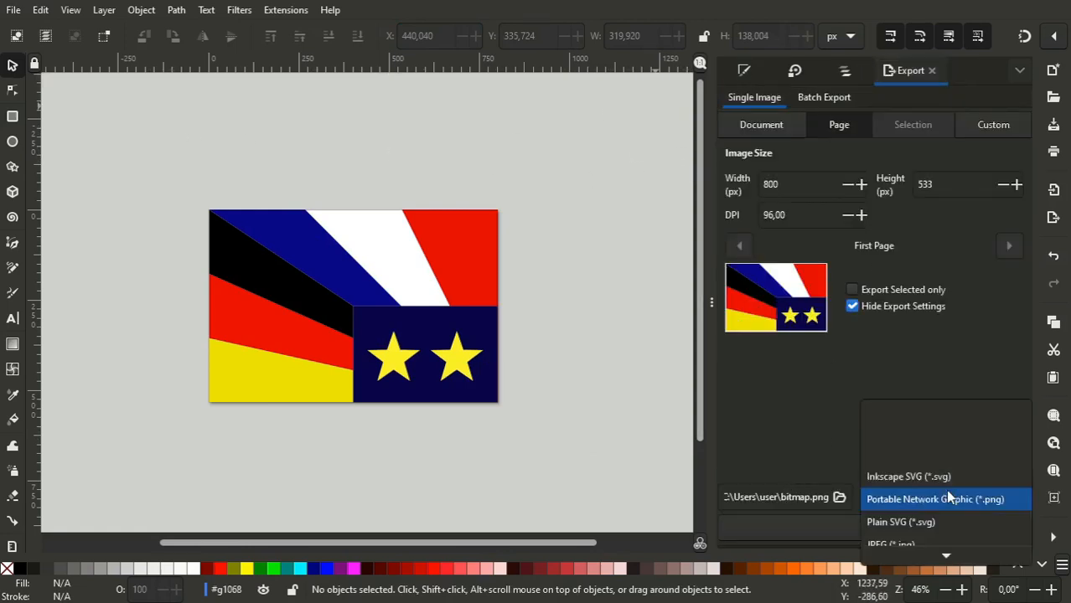
pyautogui.click(932, 519)
pyautogui.click(802, 499)
pyautogui.write('D:')
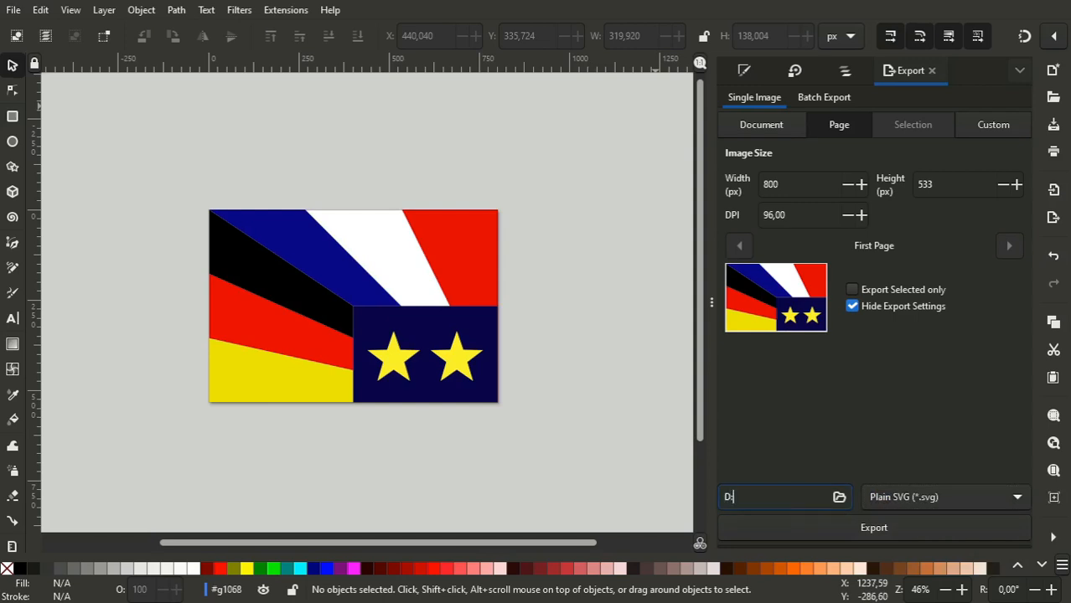
pyautogui.write('\\Documents')
pyautogui.write('\\Images')
pyautogui.write('\\French_G')
pyautogui.write('erman')
pyautogui.write('_Union.svg')
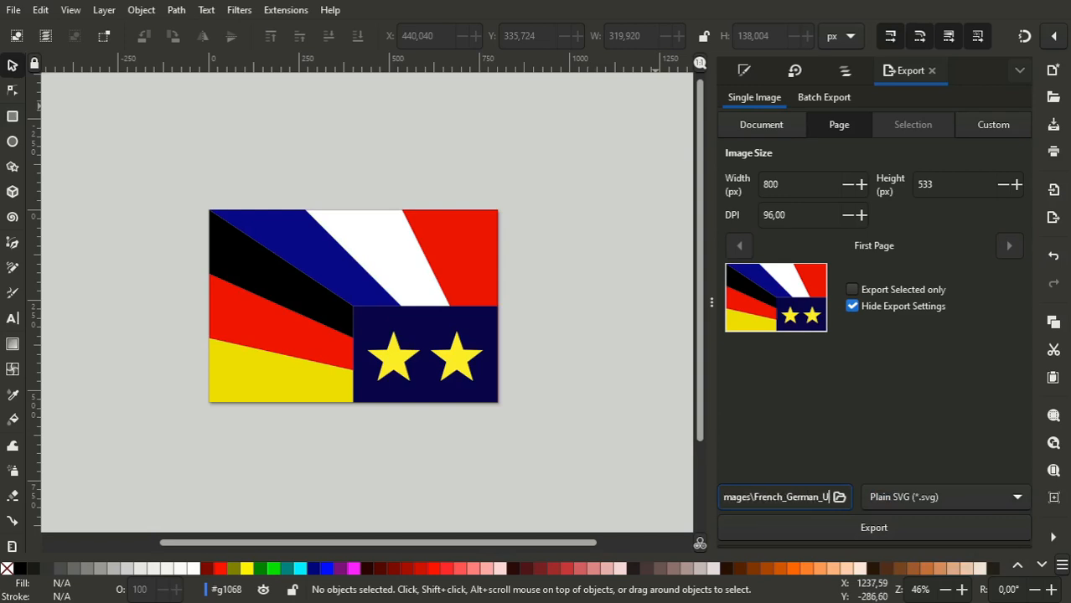
pyautogui.click(946, 498)
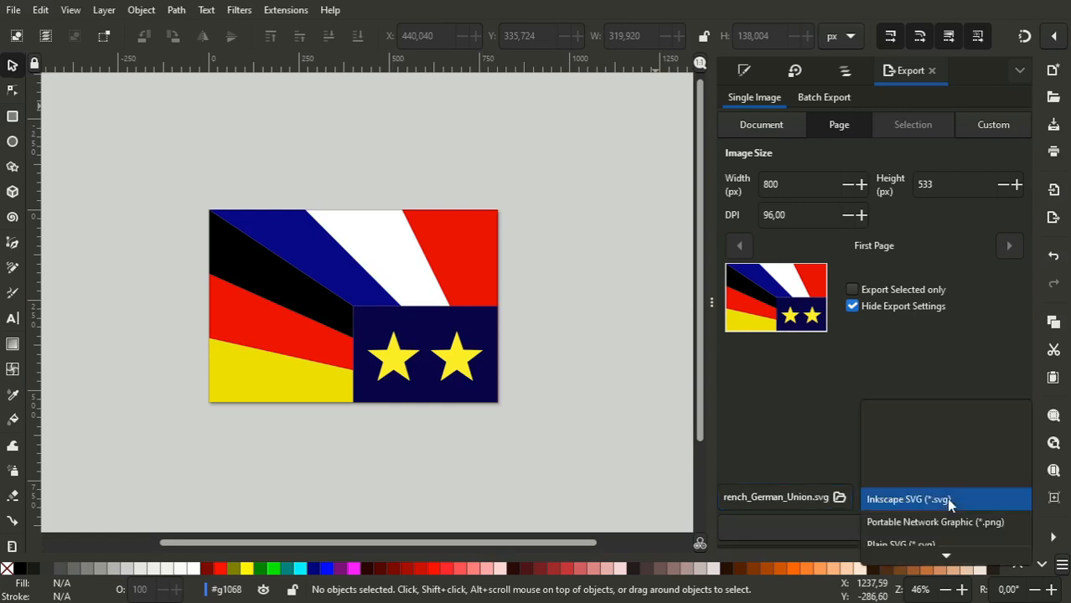
pyautogui.click(917, 545)
pyautogui.click(881, 529)
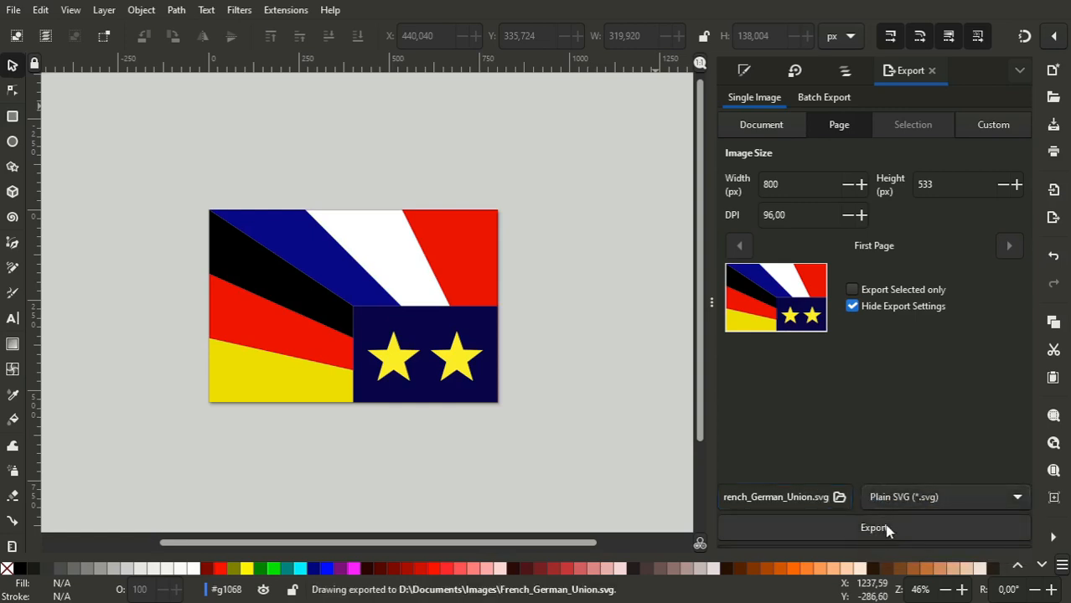
# - Export the page as a Portable Network Graphic to D:\Documents\Images\French_German_Union.png
pyautogui.click(918, 502)
pyautogui.click(888, 476)
pyautogui.click(875, 526)
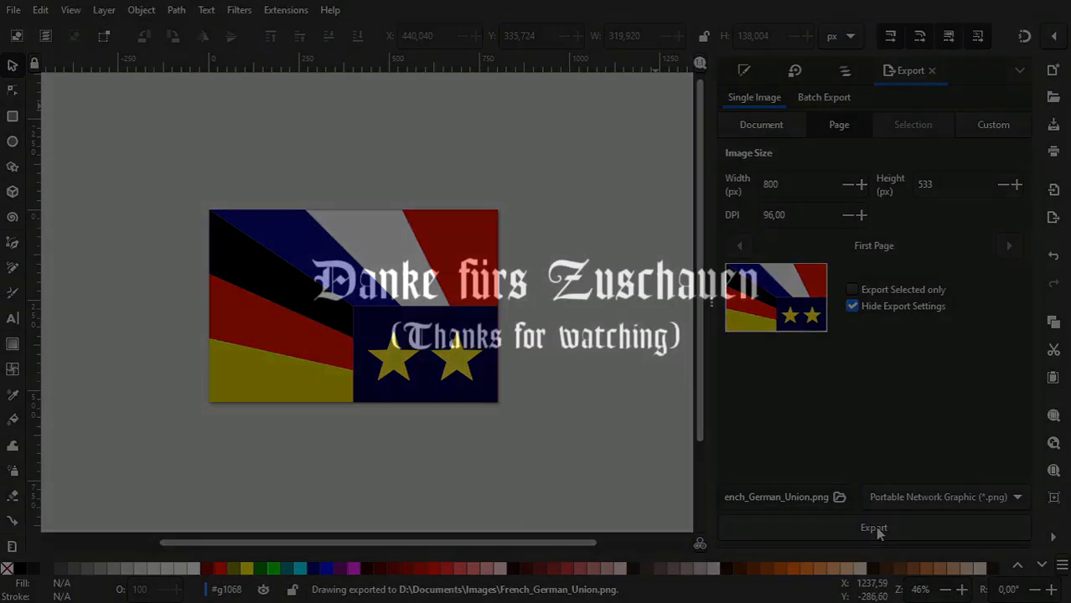